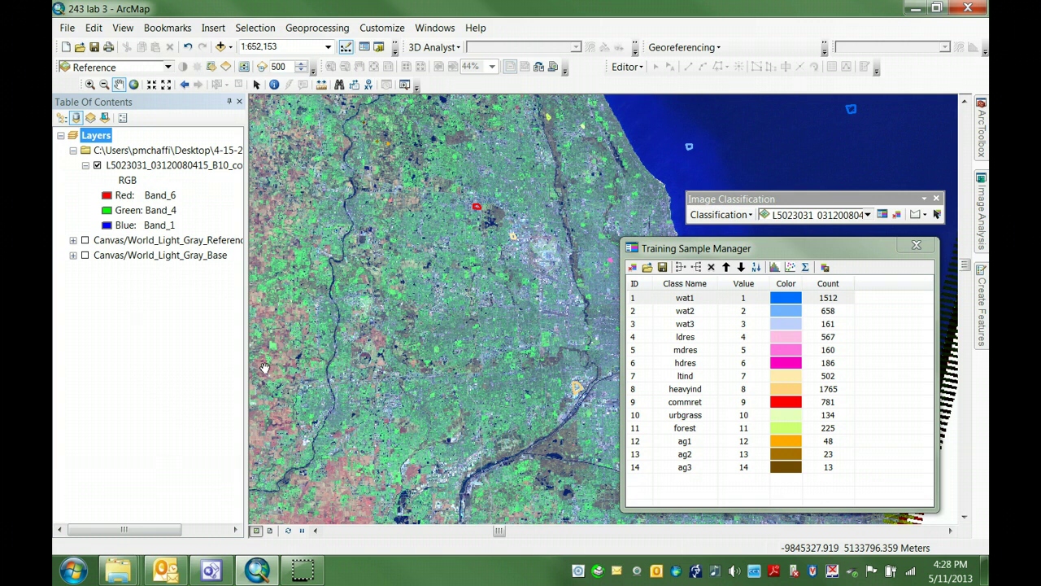
- Select the wat1, wat2 and wat3 training classes in turn, ending back on wat1
{"action": "left_click", "coordinate": [729, 251]}
{"action": "left_click", "coordinate": [663, 298]}
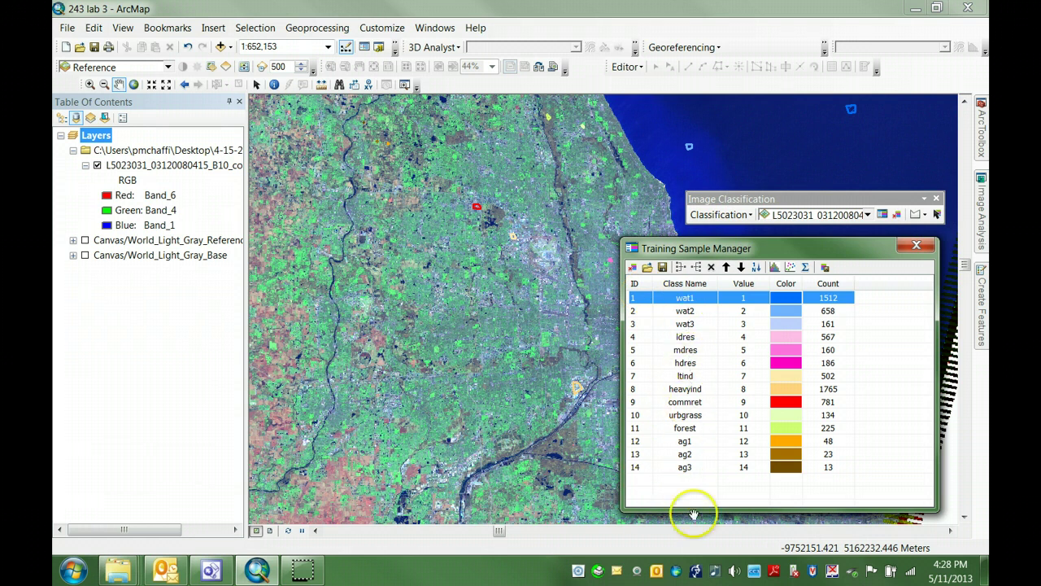
{"action": "left_click", "coordinate": [643, 310]}
{"action": "left_click", "coordinate": [642, 323]}
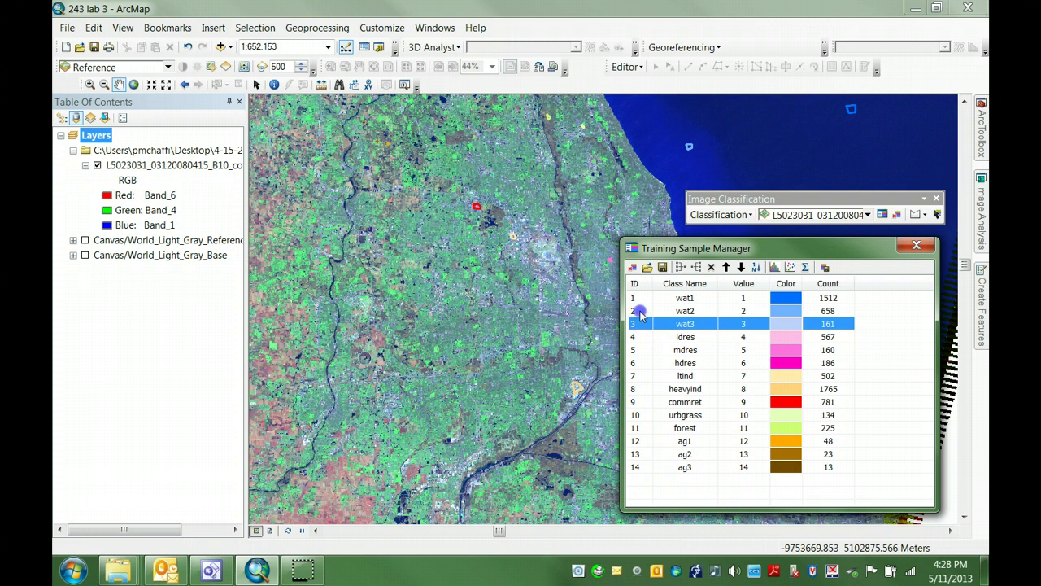
{"action": "left_click", "coordinate": [640, 311]}
{"action": "left_click", "coordinate": [640, 298]}
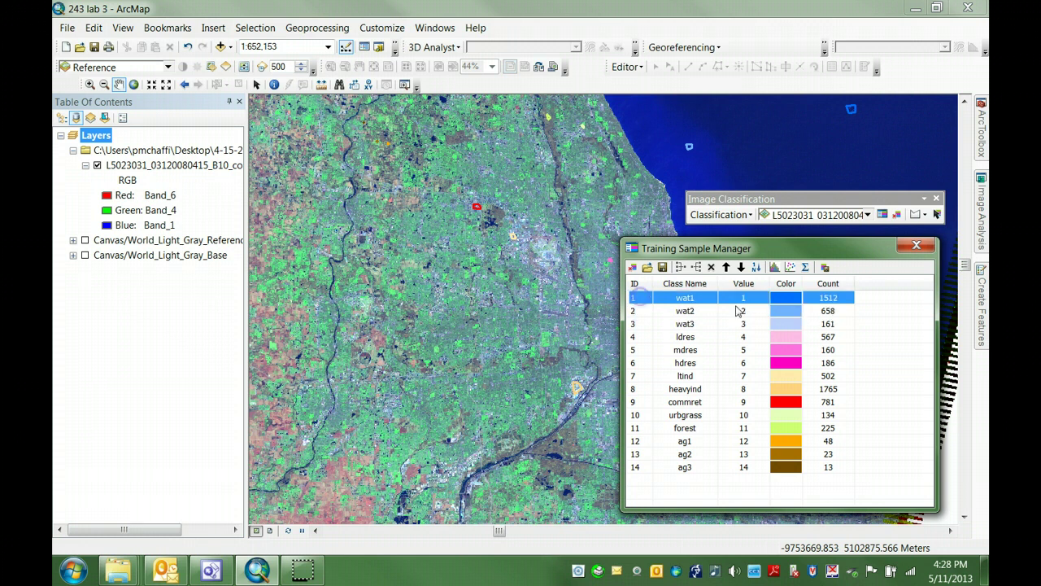
- Hide and re-show the Landsat image twice to reveal the sample polygons
{"action": "left_click", "coordinate": [97, 166]}
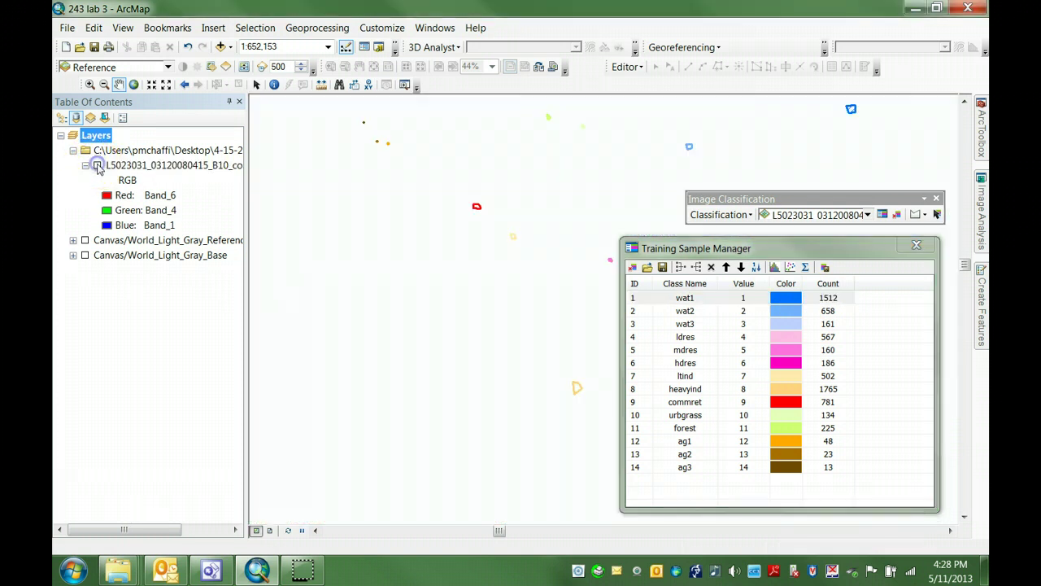
{"action": "left_click", "coordinate": [97, 166]}
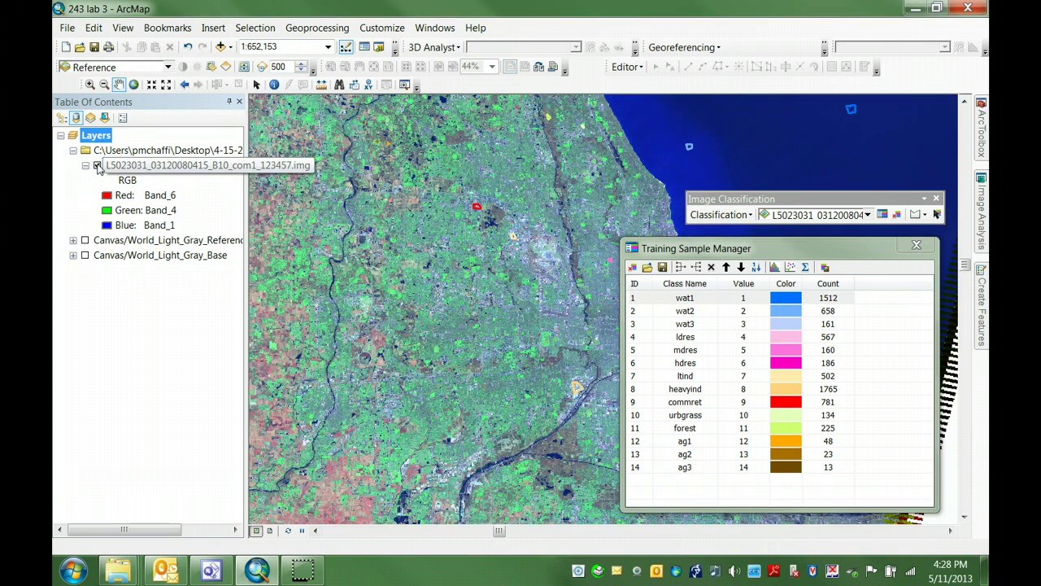
{"action": "left_click", "coordinate": [97, 166]}
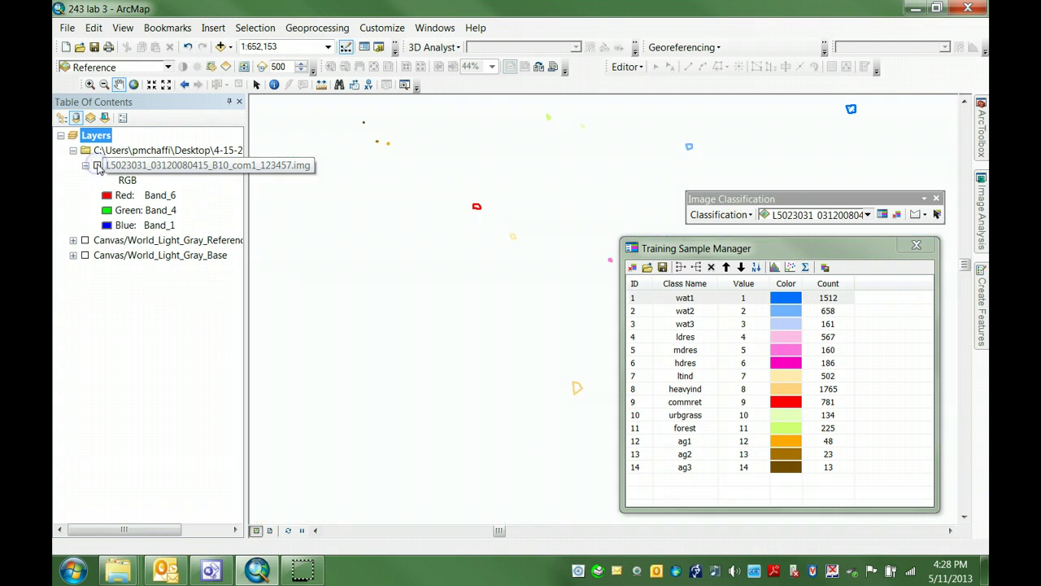
{"action": "left_click", "coordinate": [97, 166]}
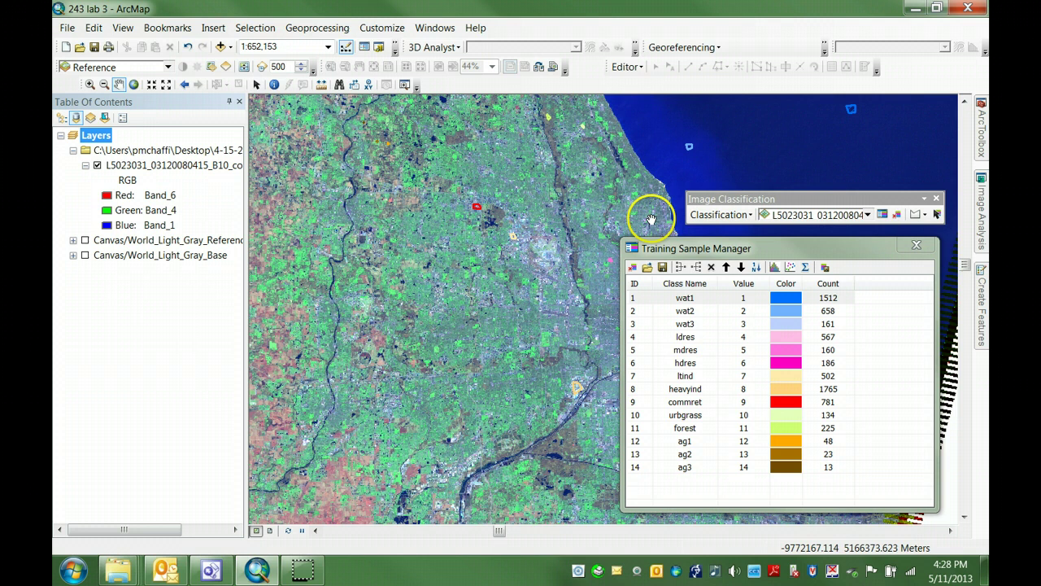
- Operate buttons on the Training Sample Manager toolbar
{"action": "left_click", "coordinate": [741, 248]}
{"action": "left_click", "coordinate": [765, 248]}
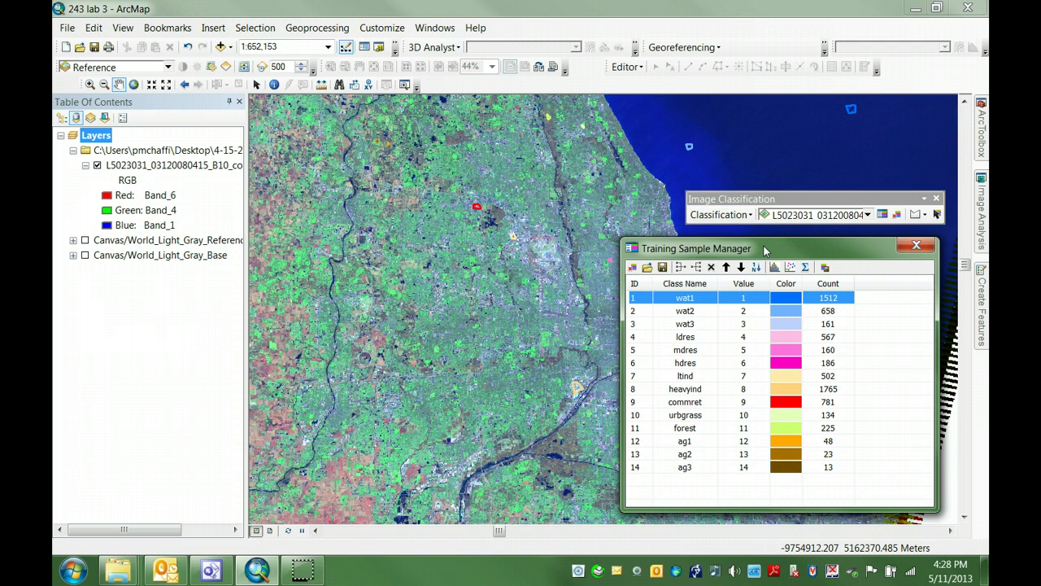
{"action": "left_click", "coordinate": [766, 249]}
{"action": "left_click", "coordinate": [769, 248]}
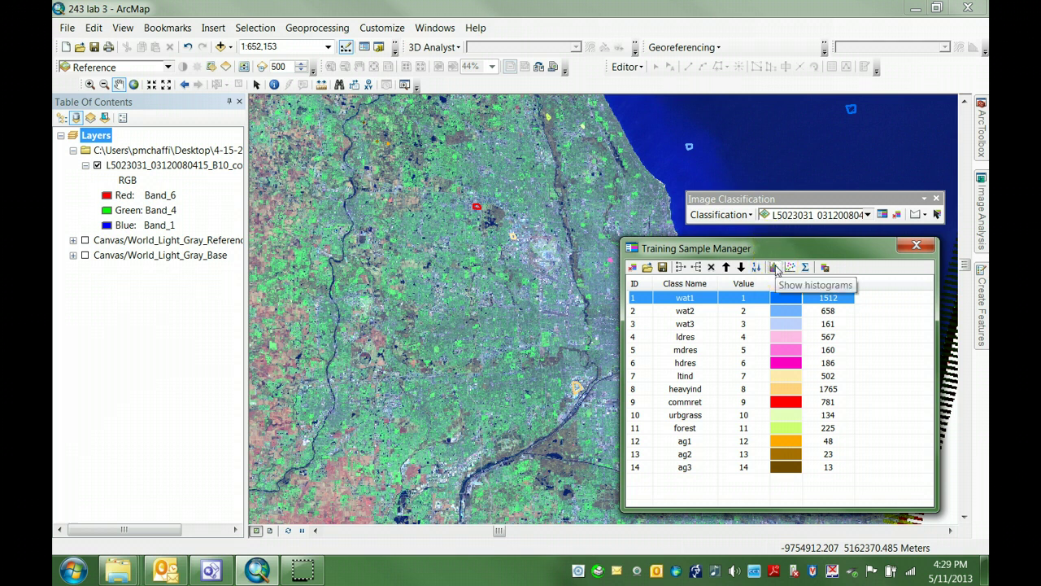
{"action": "left_click", "coordinate": [790, 269]}
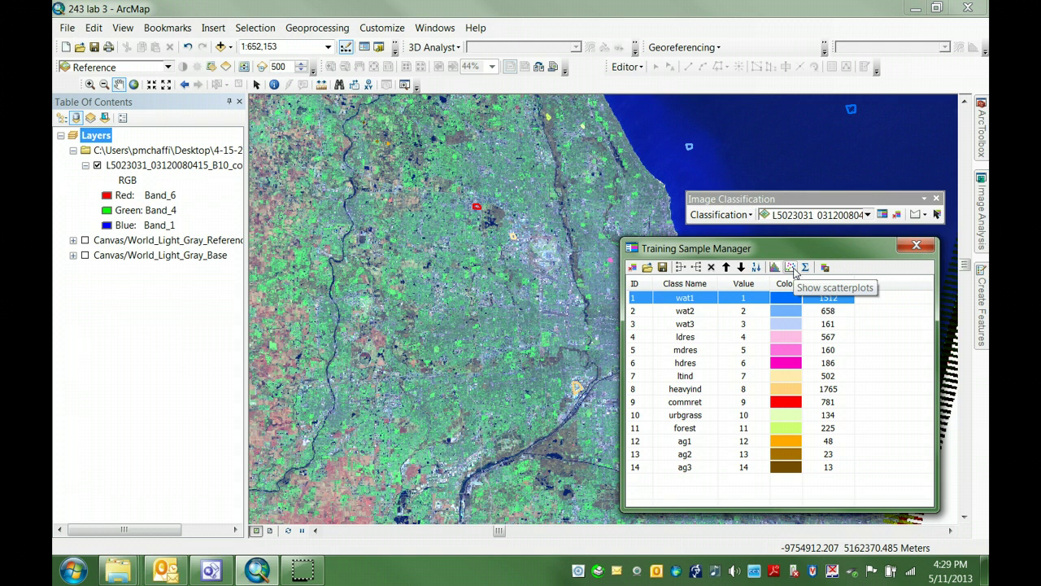
{"action": "left_click", "coordinate": [804, 269]}
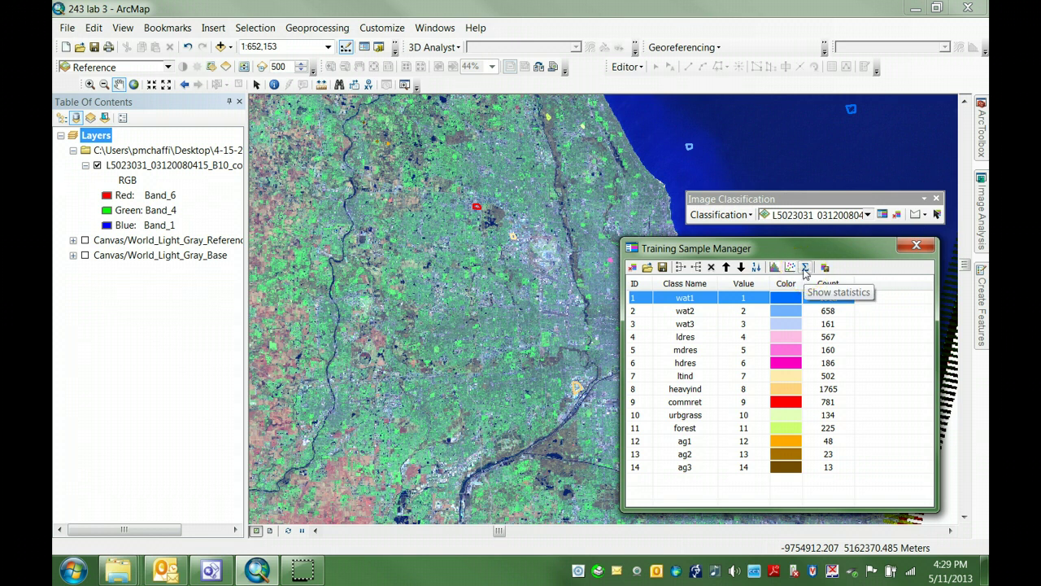
{"action": "left_click", "coordinate": [756, 267]}
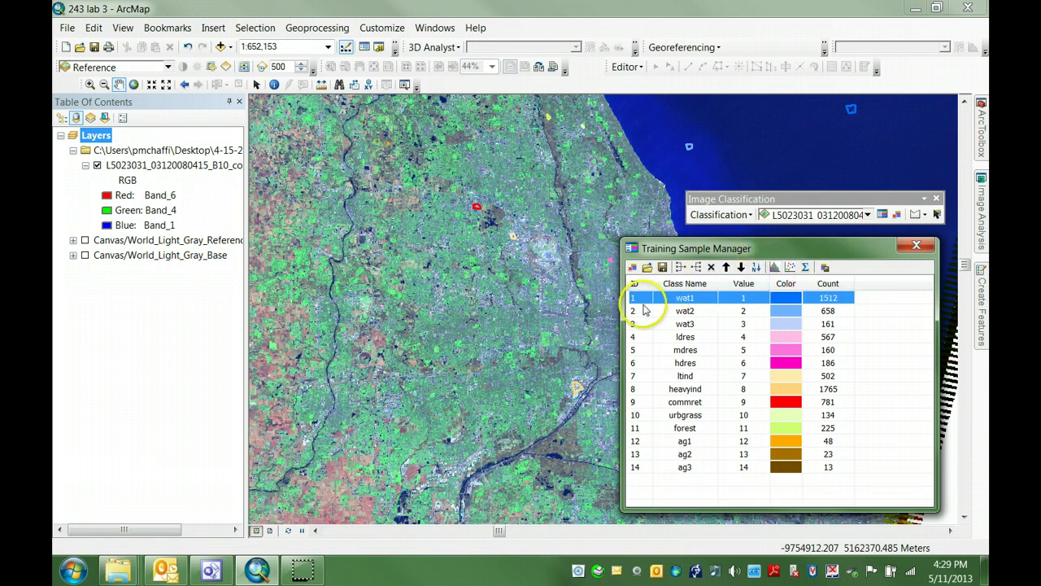
- Show histograms comparing wat1, wat2 and wat3 across Band_1–Band_6, then return to wat1 alone
{"action": "left_click", "coordinate": [775, 268]}
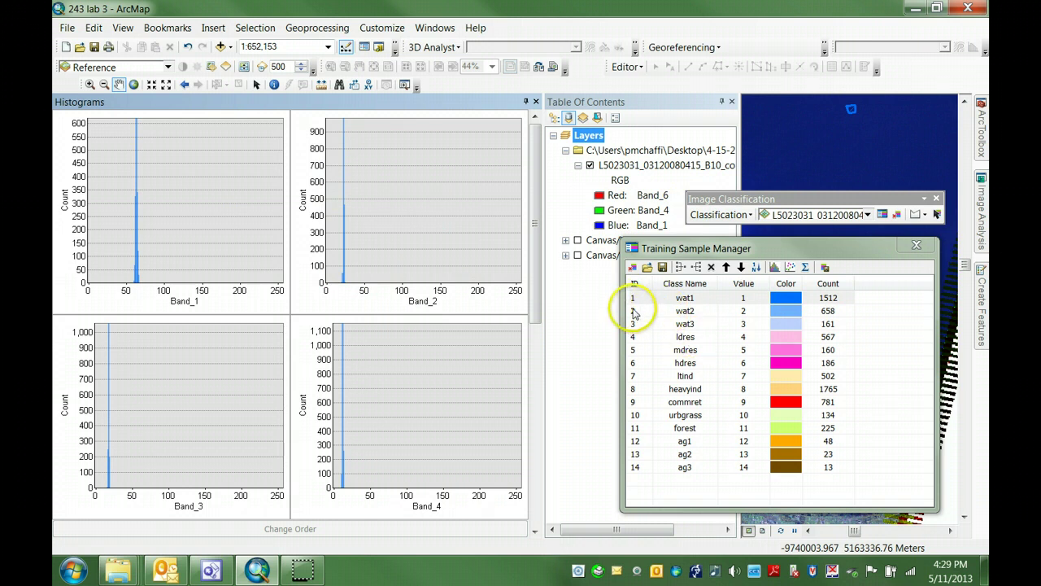
{"action": "left_click", "coordinate": [633, 299]}
{"action": "left_click", "coordinate": [633, 311], "text": "ctrl"}
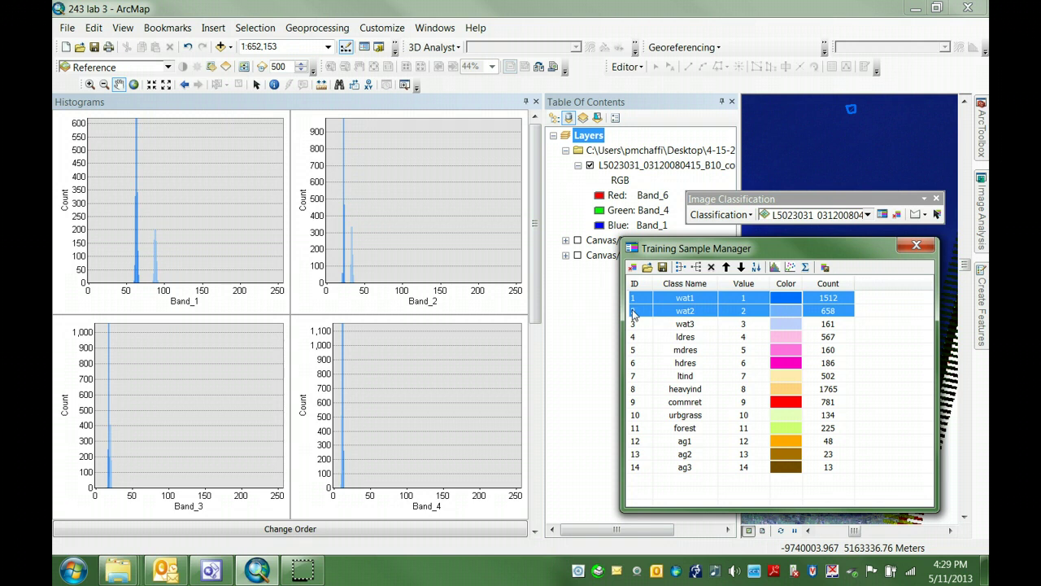
{"action": "left_click", "coordinate": [633, 324], "text": "ctrl"}
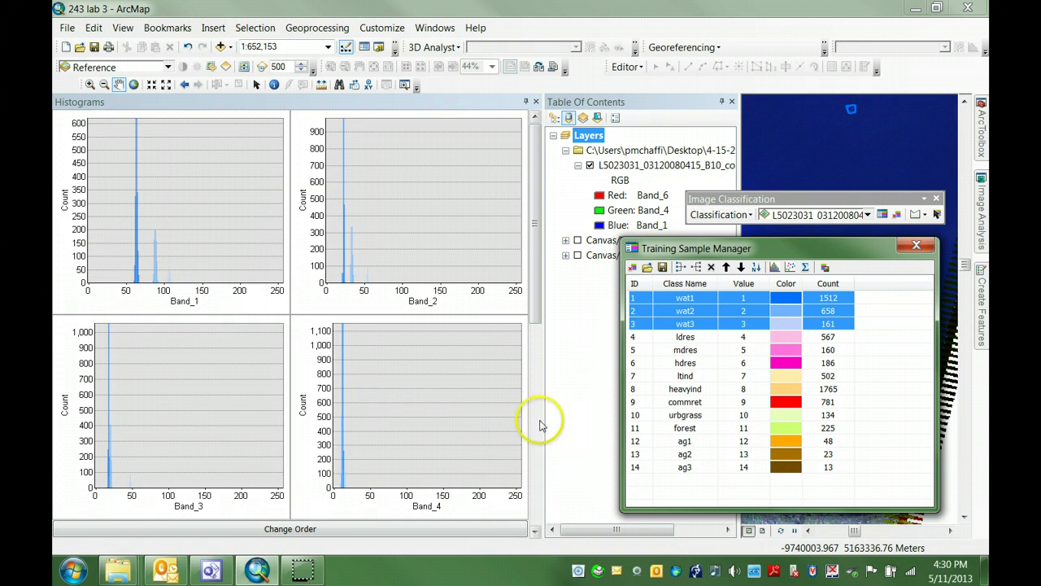
{"action": "left_click_drag", "start_coordinate": [532, 305], "coordinate": [535, 448]}
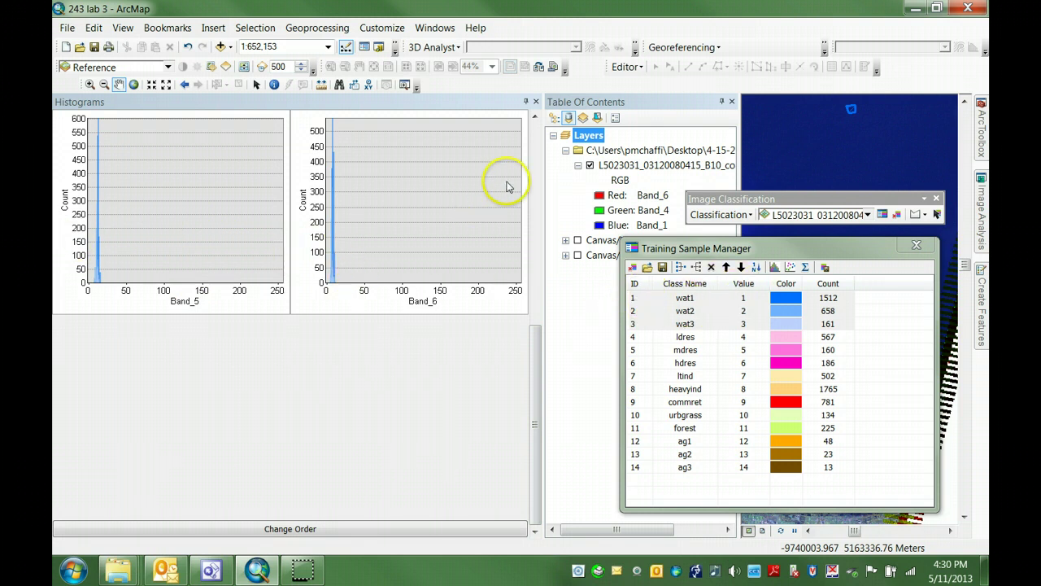
{"action": "left_click", "coordinate": [535, 151]}
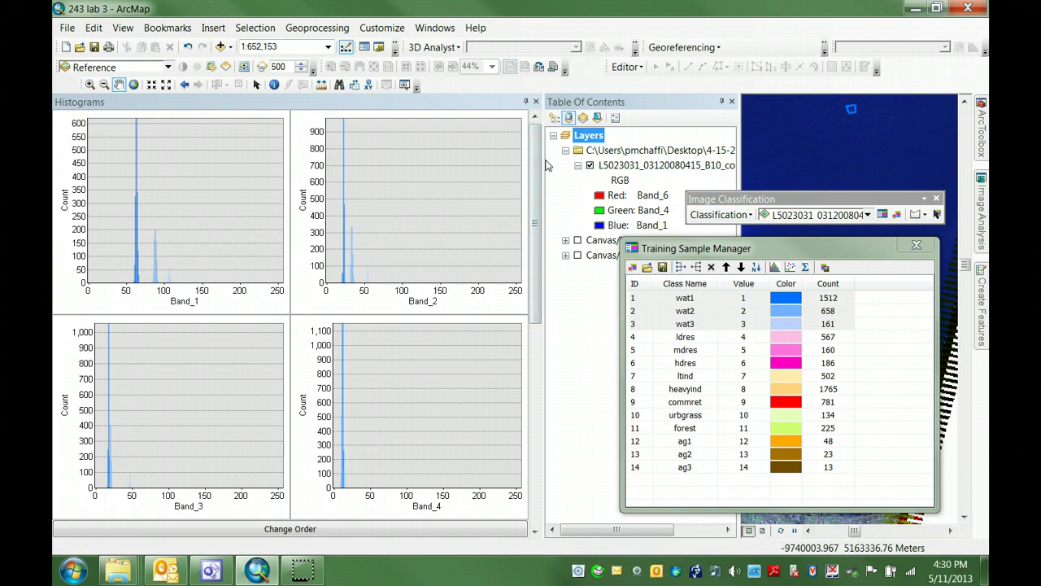
{"action": "left_click", "coordinate": [644, 300]}
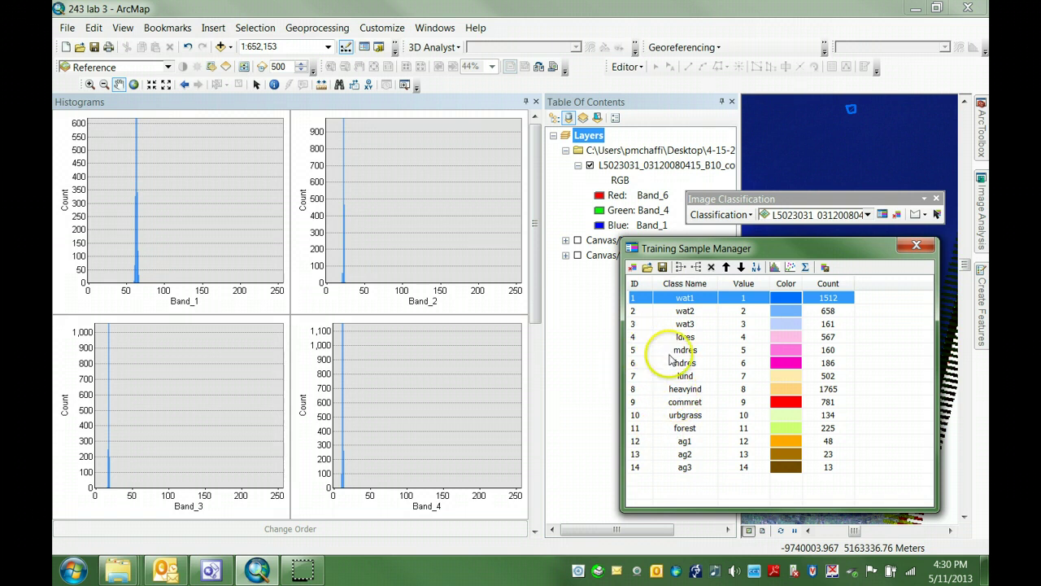
- Plot ag1, ag2 and ag3 together in the histograms, checking Band_5 and Band_6 before returning to Band_1–Band_4
{"action": "left_click", "coordinate": [641, 441]}
{"action": "left_click", "coordinate": [643, 458]}
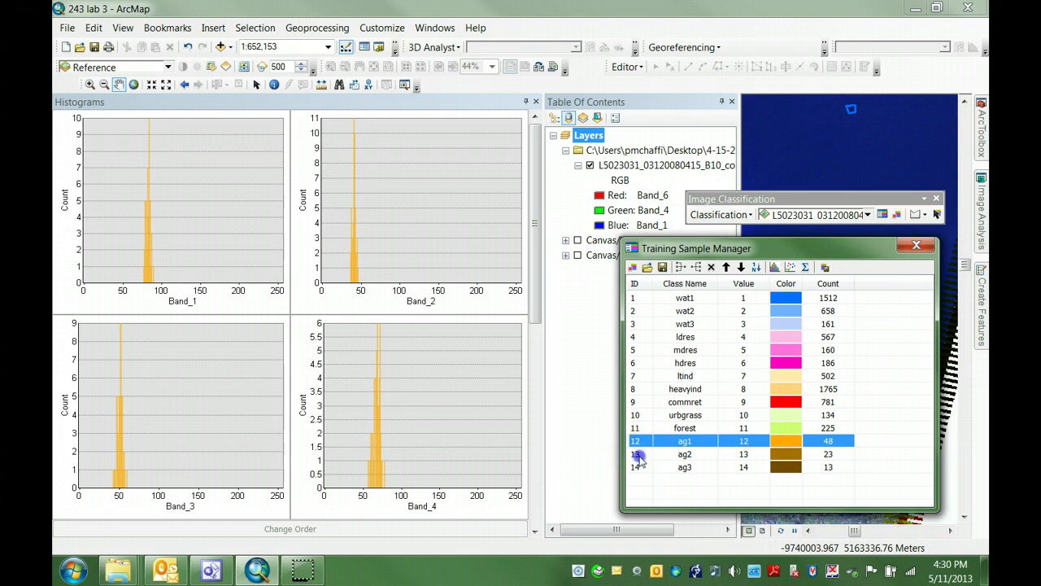
{"action": "left_click", "coordinate": [643, 457], "text": "ctrl"}
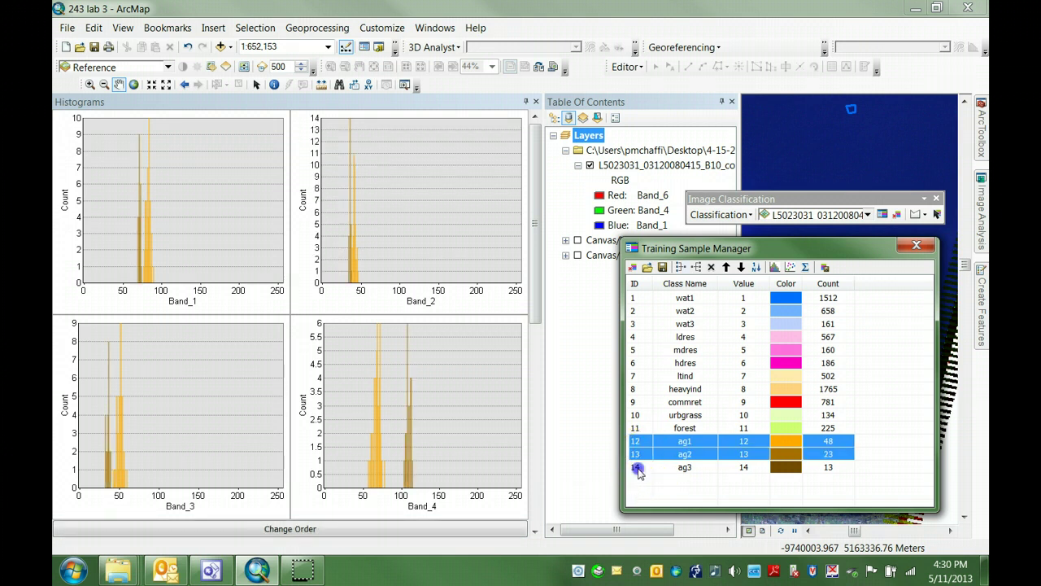
{"action": "left_click", "coordinate": [638, 468], "text": "ctrl"}
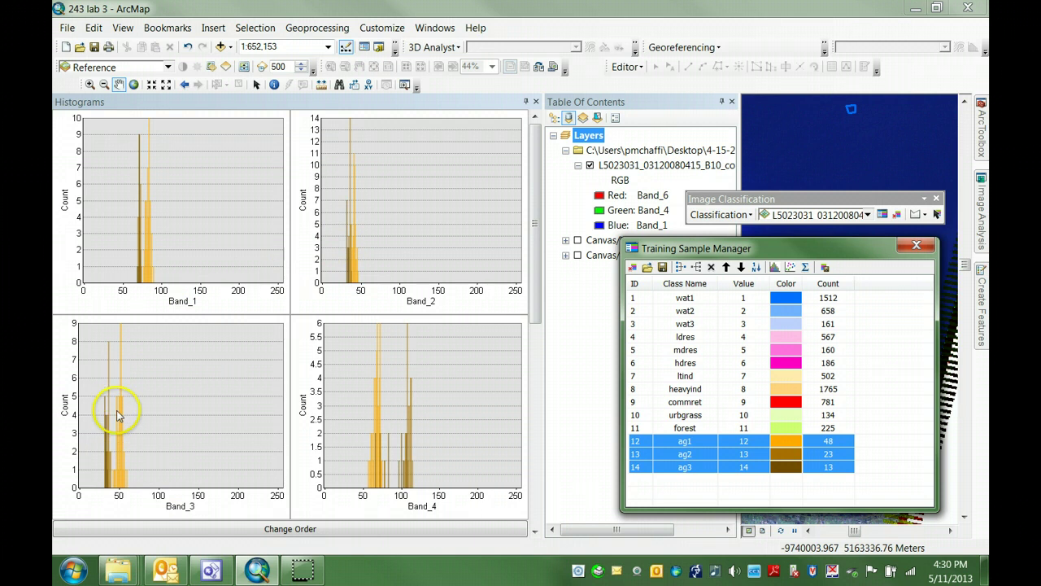
{"action": "left_click", "coordinate": [535, 370]}
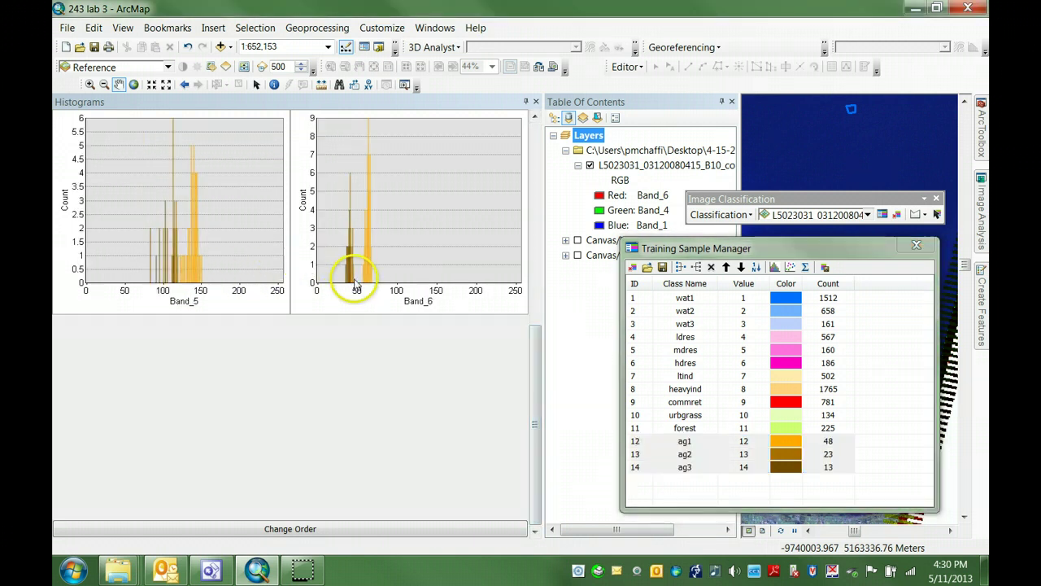
{"action": "left_click", "coordinate": [535, 190]}
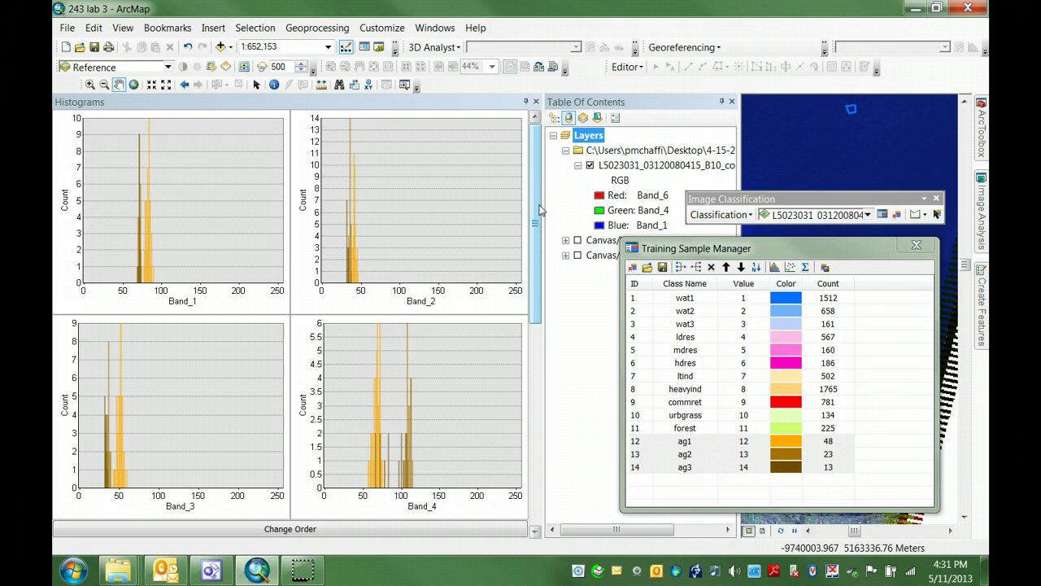
- Set the Histograms panel to auto-hide, slide it out, pin it, then collapse it to the side
{"action": "left_click", "coordinate": [773, 252]}
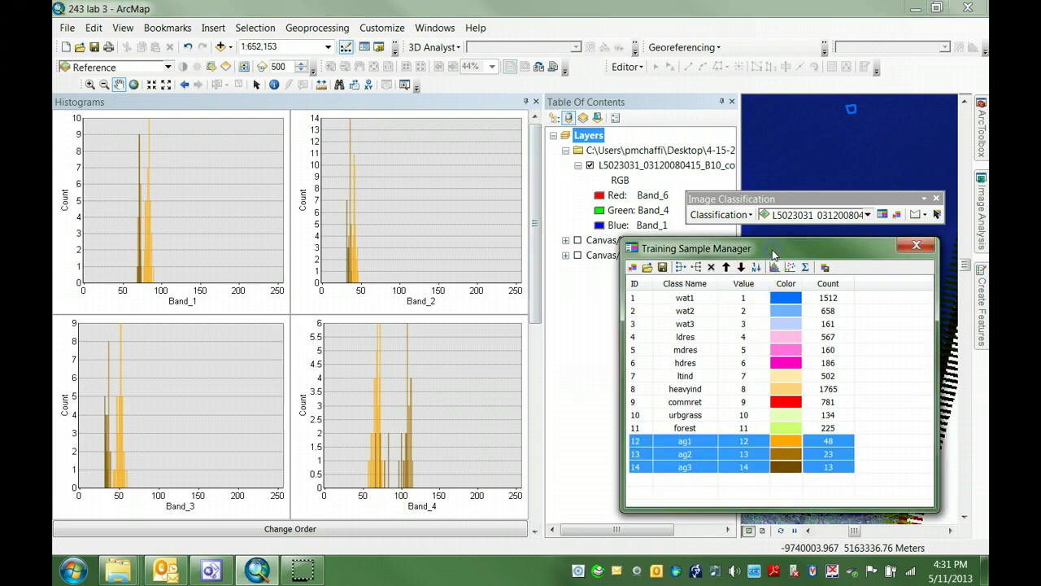
{"action": "left_click", "coordinate": [524, 99]}
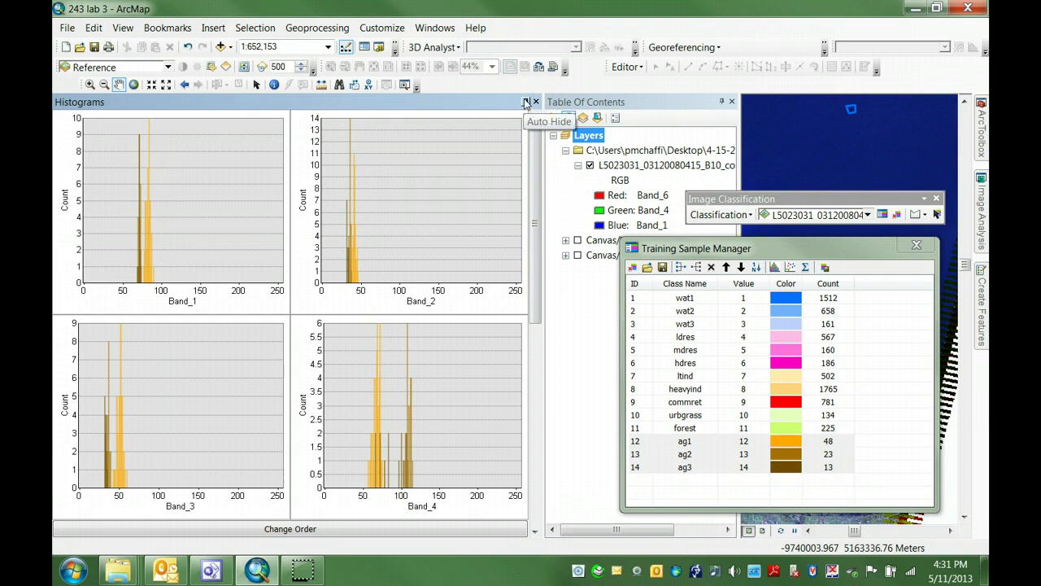
{"action": "left_click", "coordinate": [525, 101]}
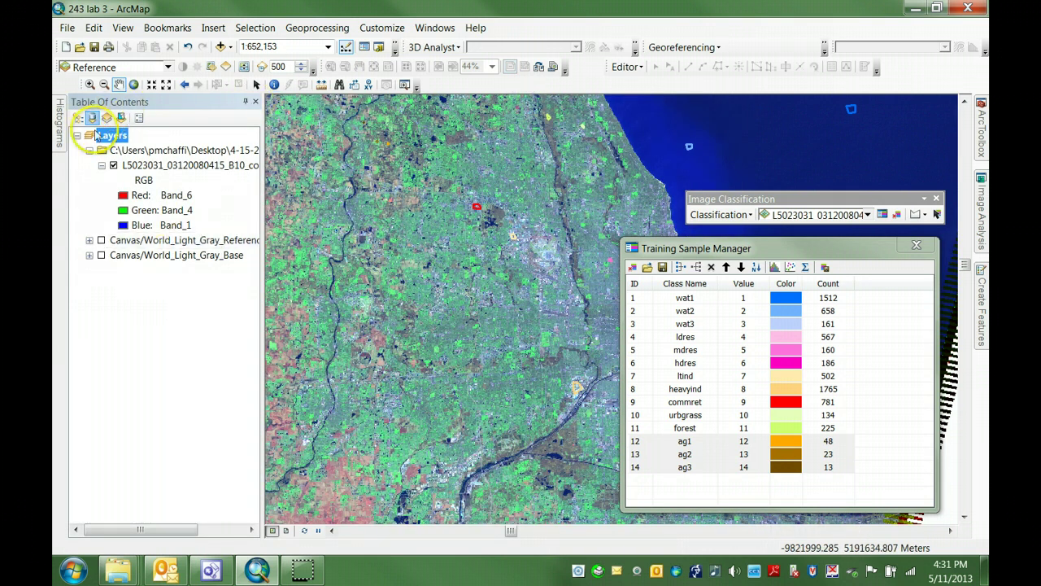
{"action": "left_click", "coordinate": [59, 128]}
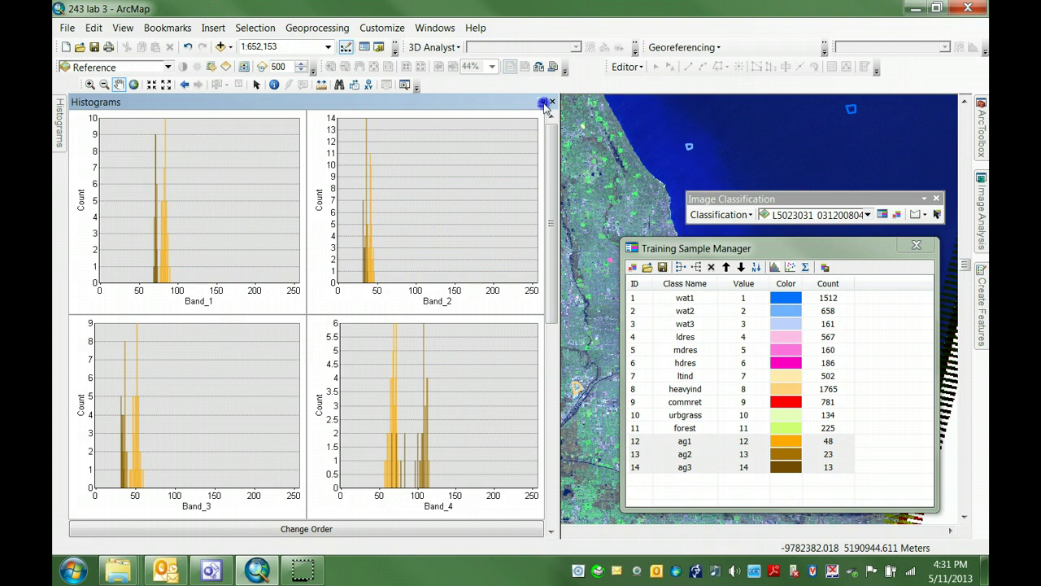
{"action": "left_click", "coordinate": [543, 102]}
{"action": "left_click", "coordinate": [526, 102]}
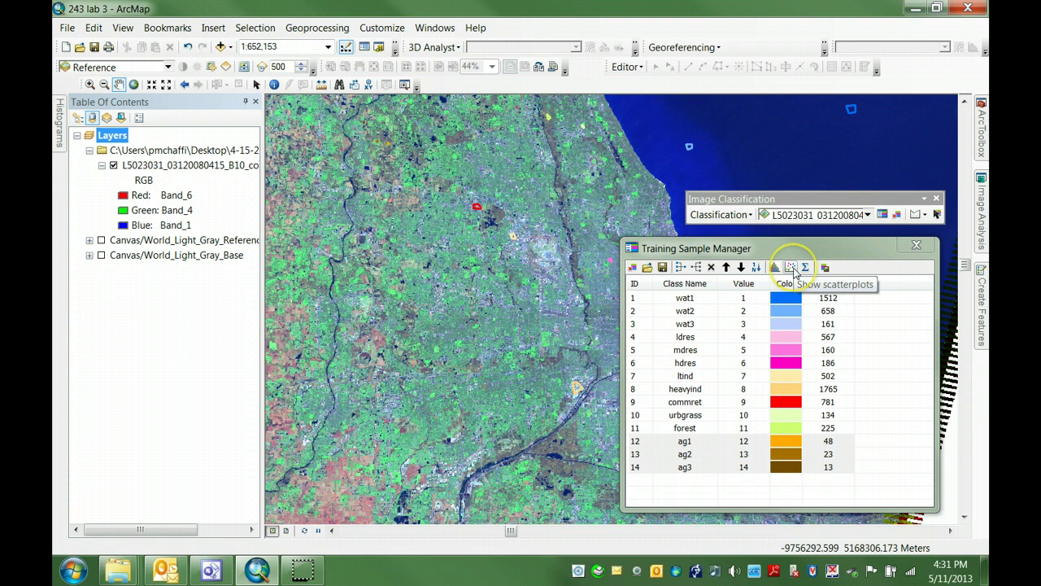
- Show scatterplots for the ag1 class and scroll through the band-pair plots
{"action": "left_click", "coordinate": [793, 268]}
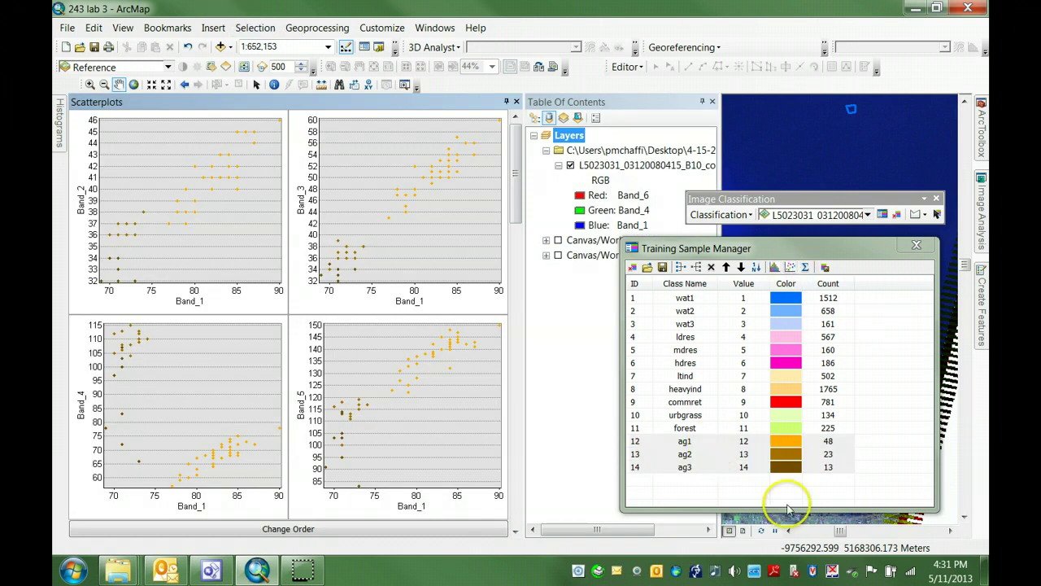
{"action": "left_click", "coordinate": [637, 444]}
{"action": "left_click", "coordinate": [648, 447]}
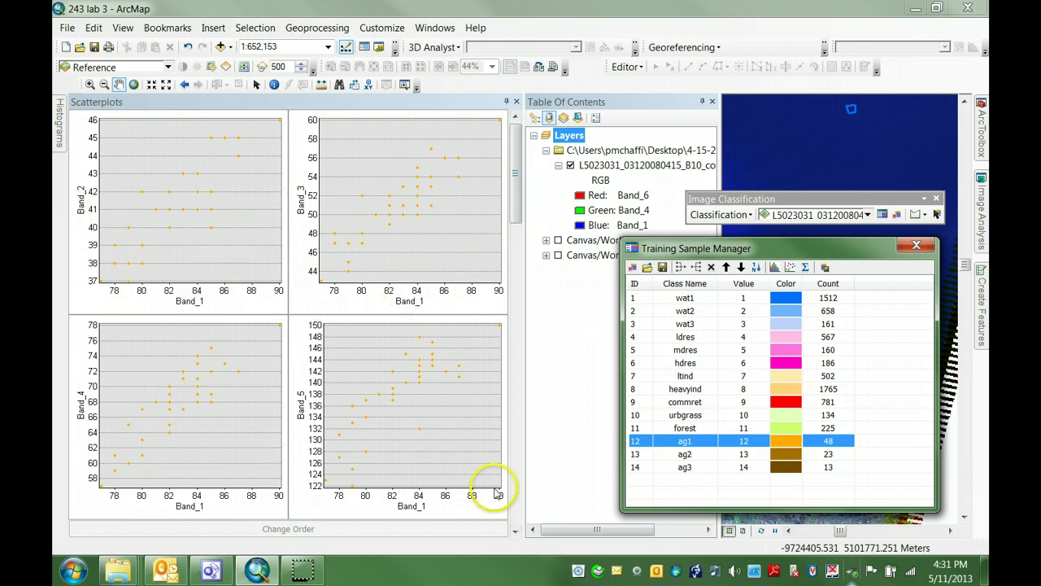
{"action": "left_click", "coordinate": [517, 284]}
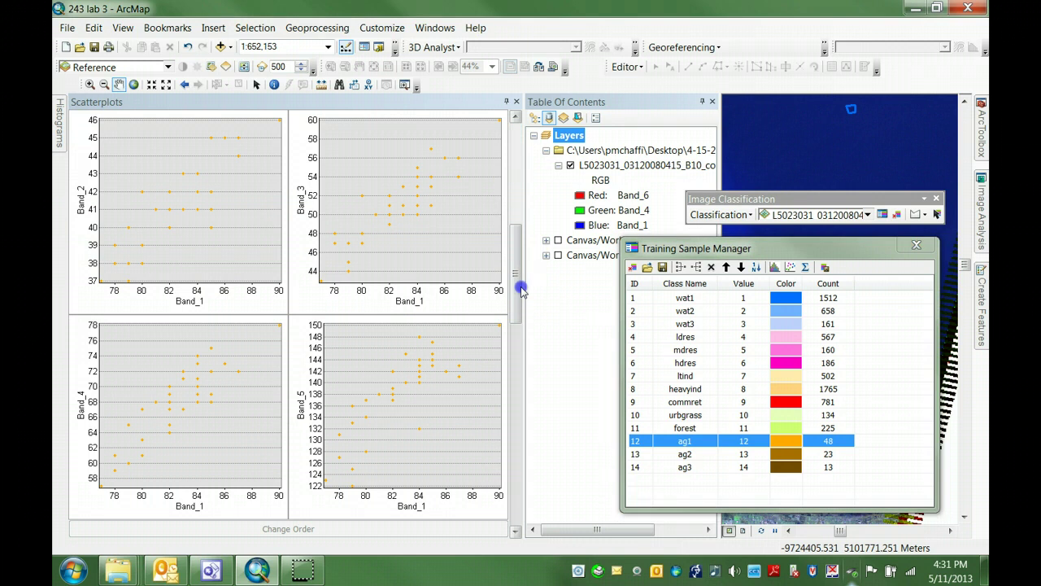
{"action": "left_click", "coordinate": [515, 338]}
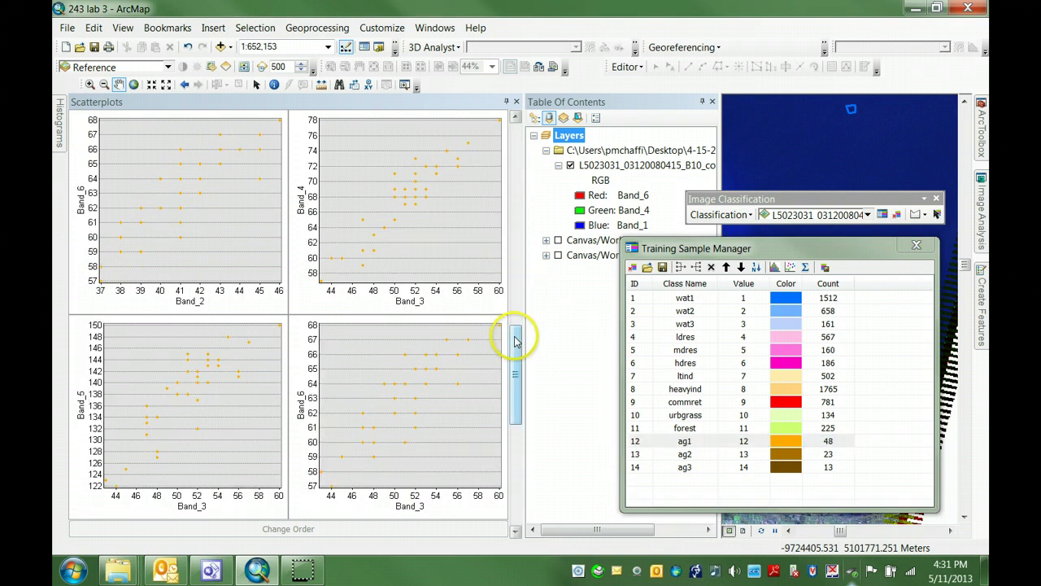
{"action": "left_click_drag", "start_coordinate": [515, 340], "coordinate": [517, 409]}
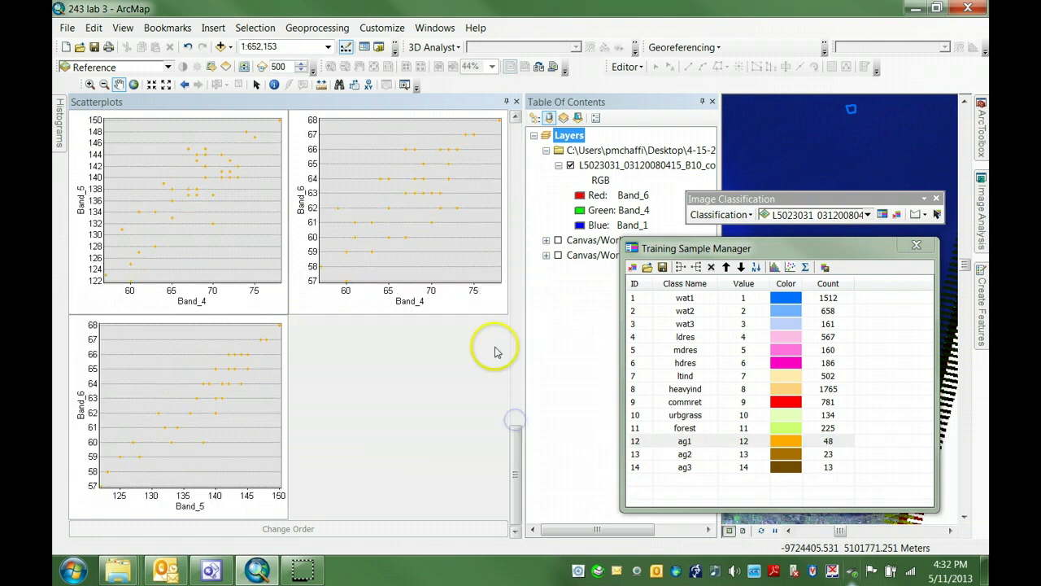
{"action": "left_click", "coordinate": [518, 244]}
{"action": "left_click", "coordinate": [517, 241]}
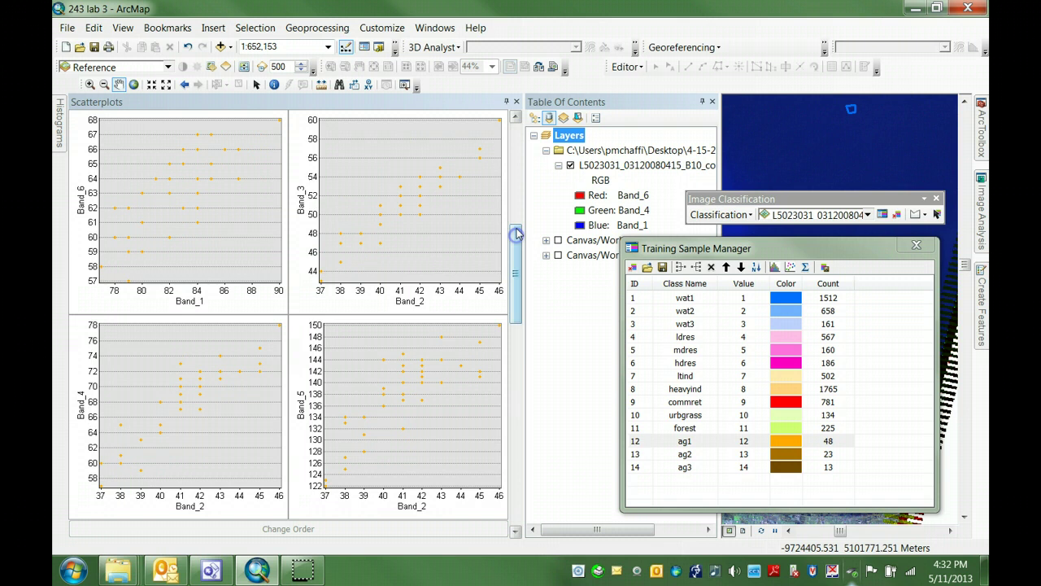
{"action": "left_click", "coordinate": [518, 206]}
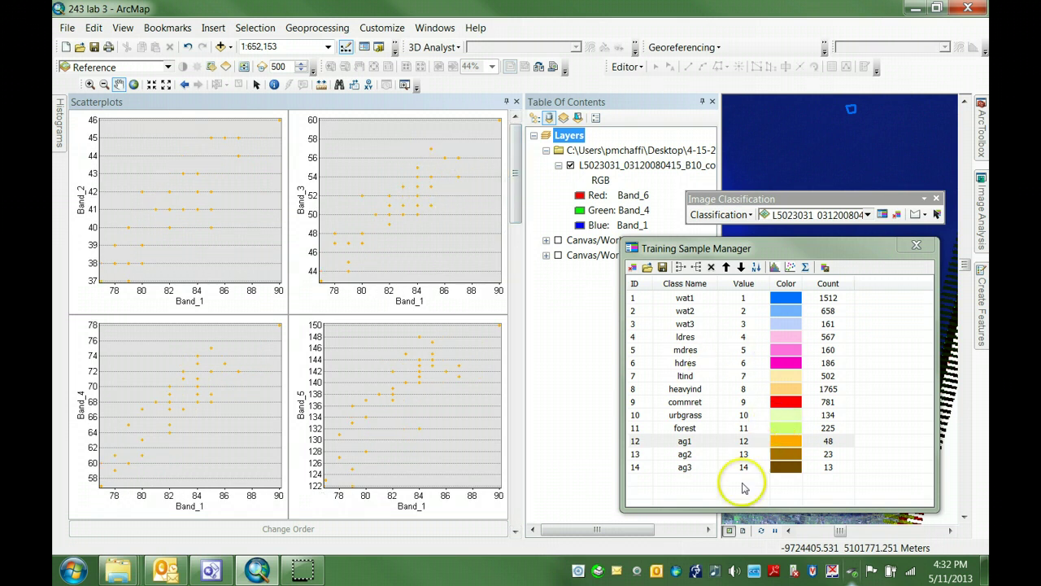
- Add ag2 and ag3 to the scatterplots, review them, then plot heavyind alone
{"action": "left_click", "coordinate": [636, 453], "text": "shift"}
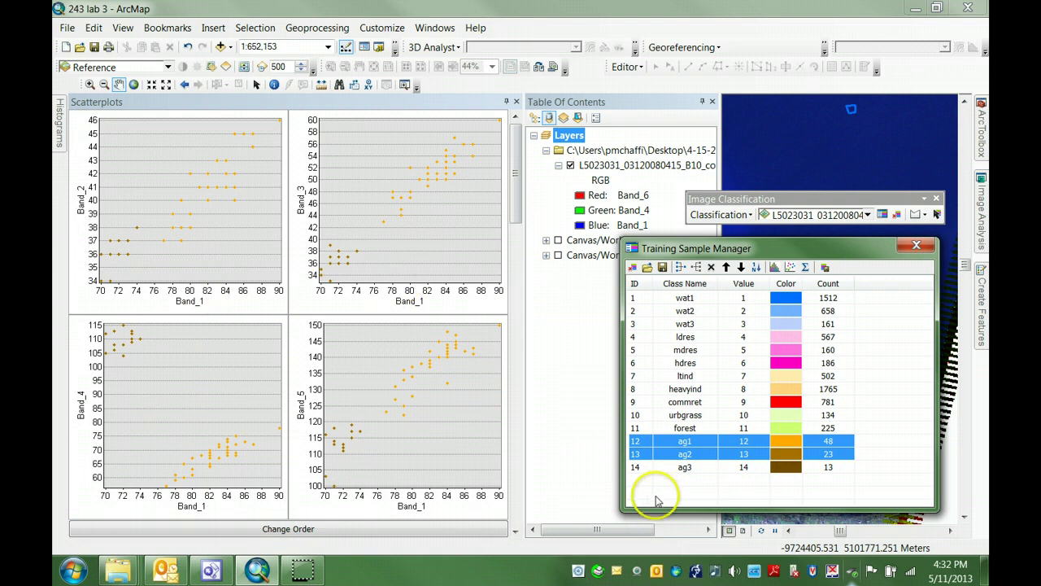
{"action": "left_click", "coordinate": [635, 466], "text": "shift"}
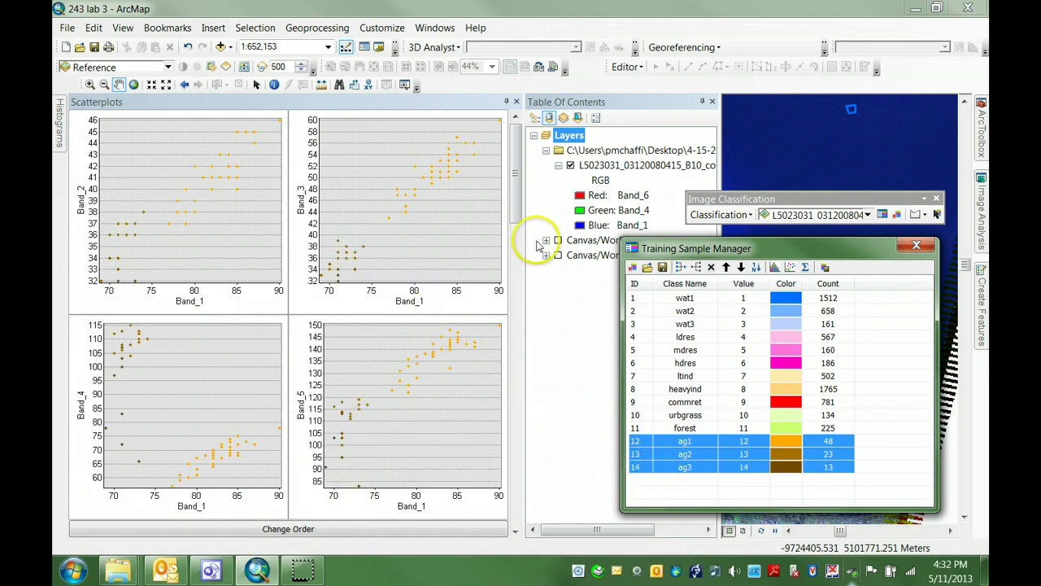
{"action": "left_click", "coordinate": [515, 308]}
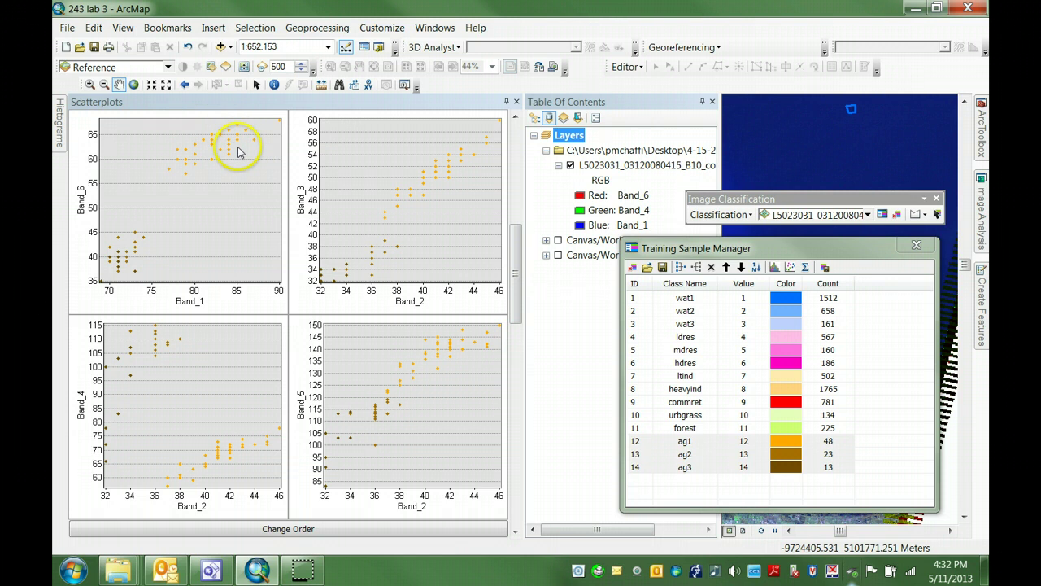
{"action": "left_click", "coordinate": [516, 190]}
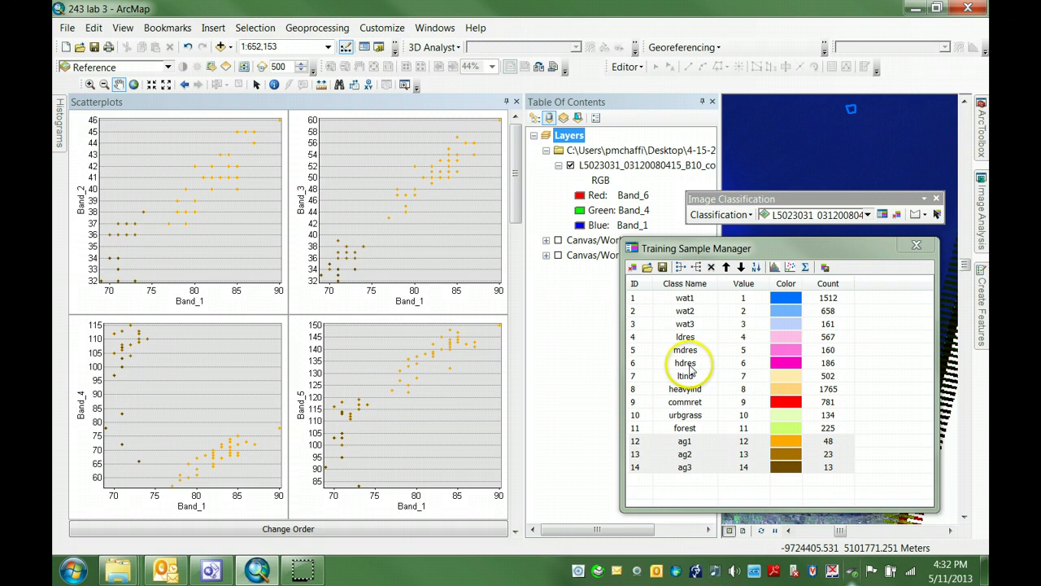
{"action": "left_click", "coordinate": [635, 389]}
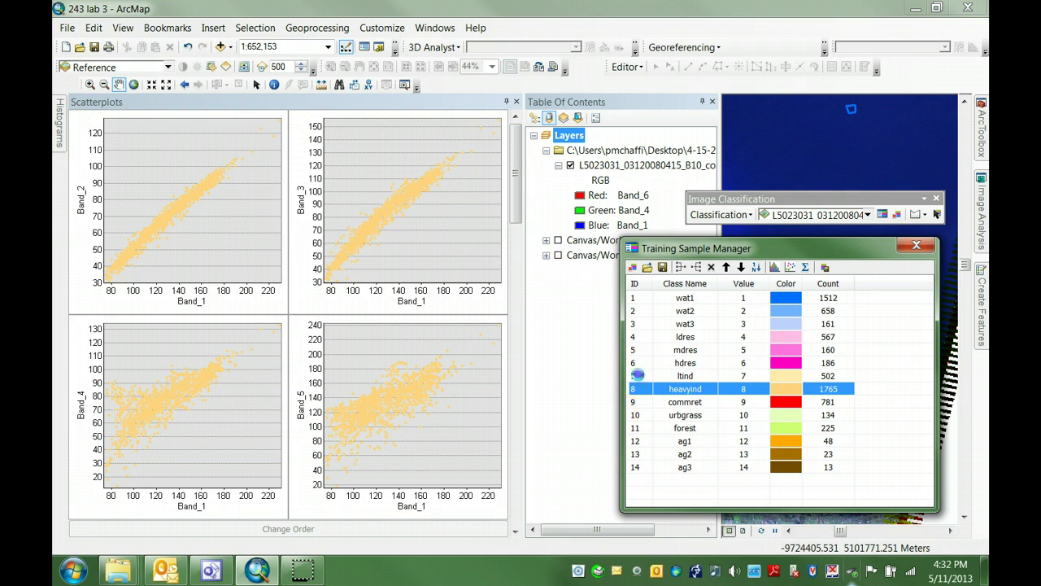
- Add ltind to the scatterplots, toggling heavyind off and on to compare them
{"action": "left_click", "coordinate": [637, 375], "text": "shift"}
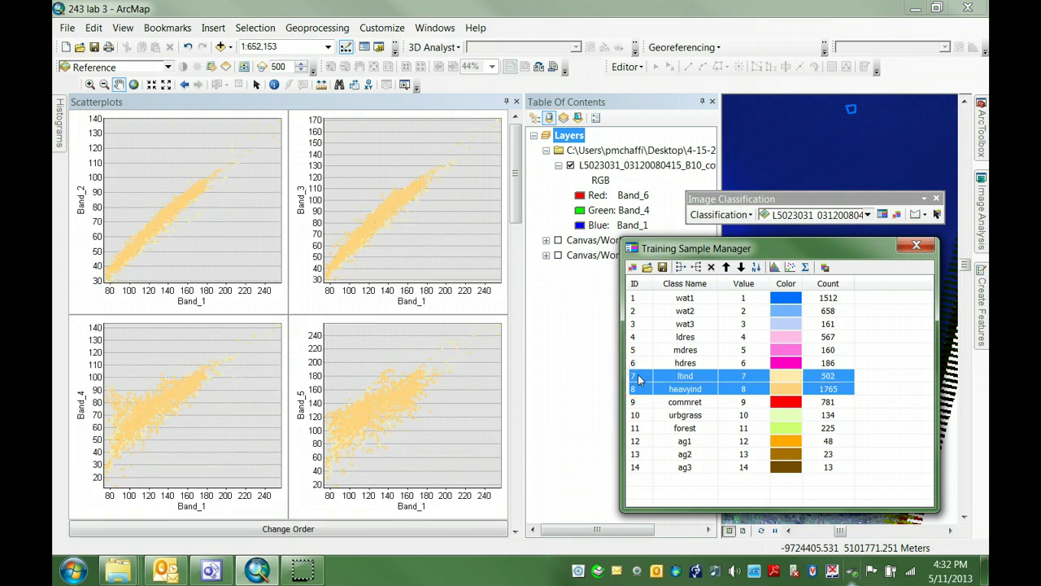
{"action": "left_click", "coordinate": [638, 392], "text": "ctrl"}
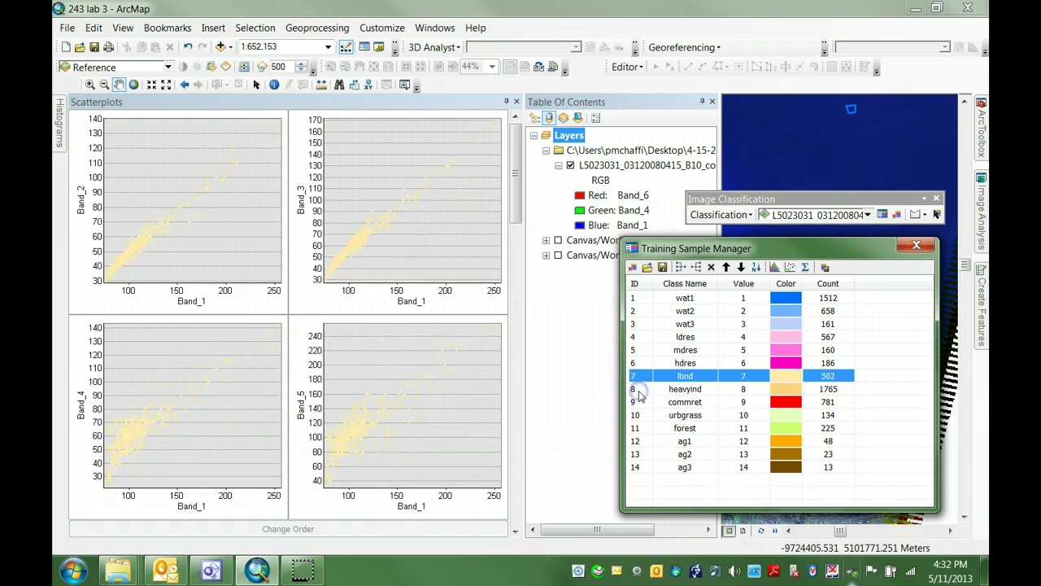
{"action": "left_click", "coordinate": [639, 391], "text": "ctrl"}
{"action": "left_click", "coordinate": [638, 392], "text": "ctrl"}
{"action": "left_click", "coordinate": [638, 392], "text": "ctrl"}
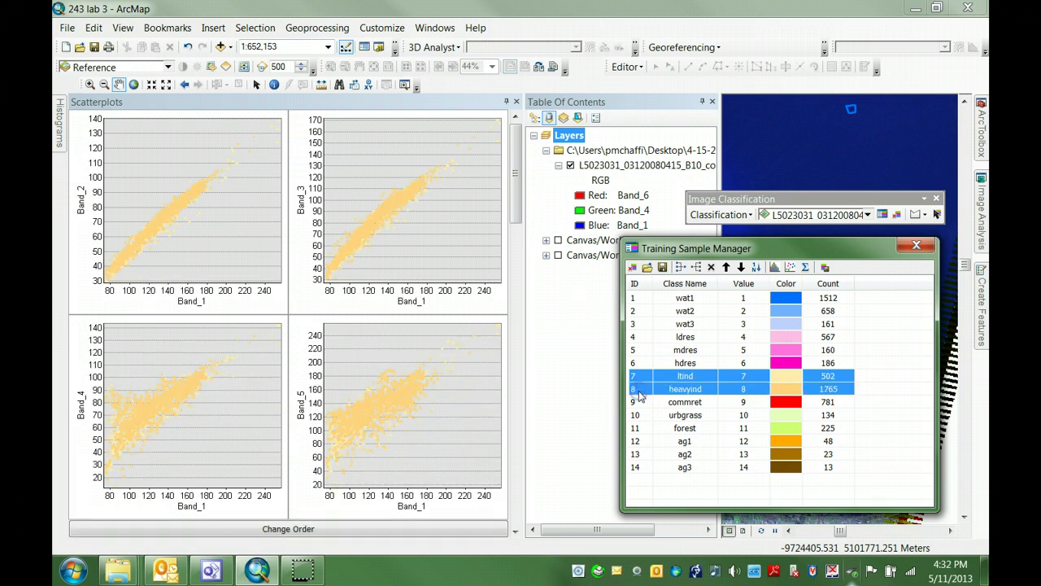
{"action": "left_click", "coordinate": [638, 392], "text": "ctrl"}
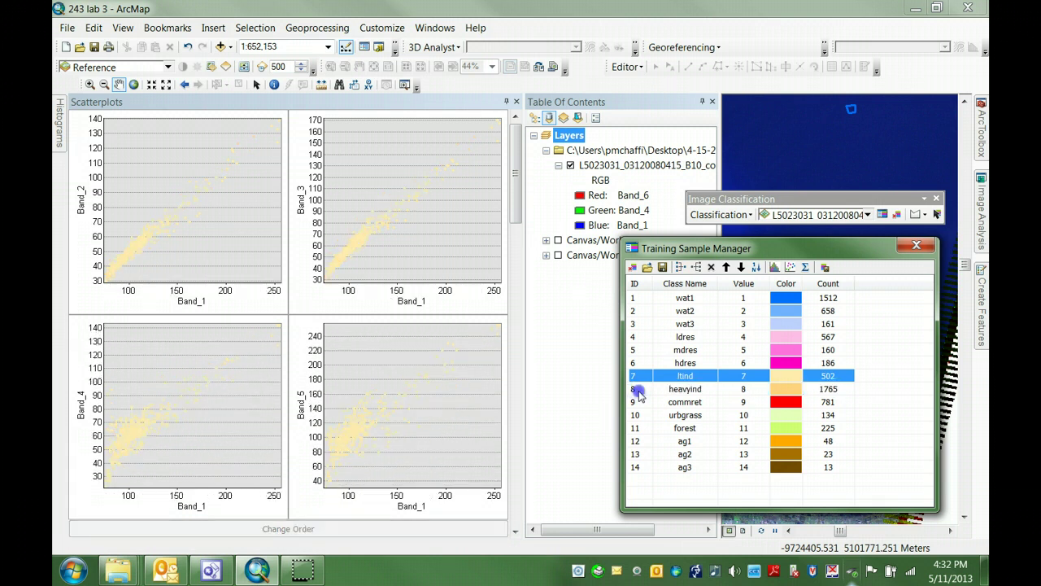
{"action": "left_click", "coordinate": [639, 393], "text": "ctrl"}
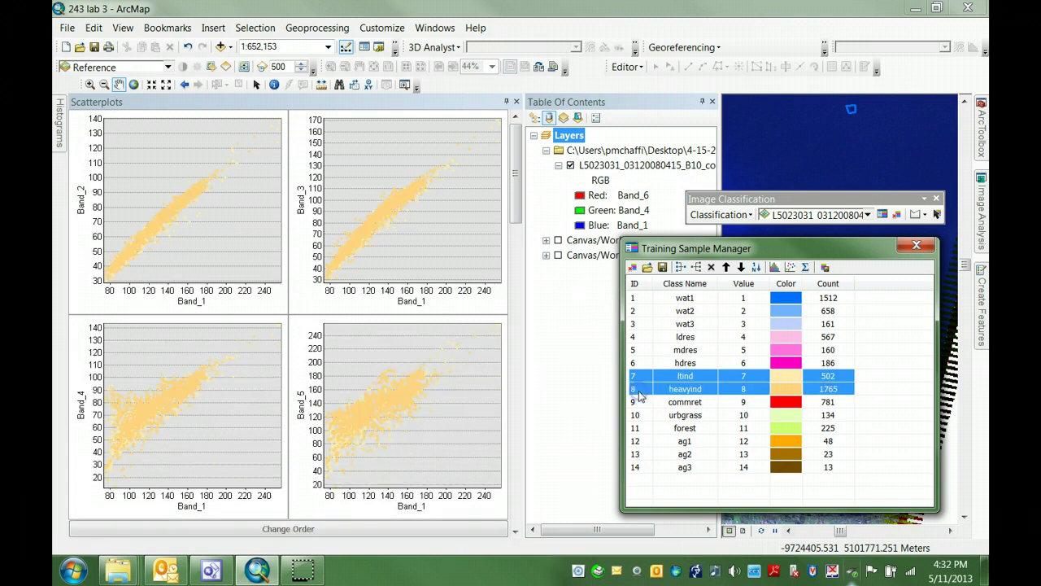
- Page through the band-pair plots, then add commret to the plotted classes
{"action": "left_click", "coordinate": [514, 366]}
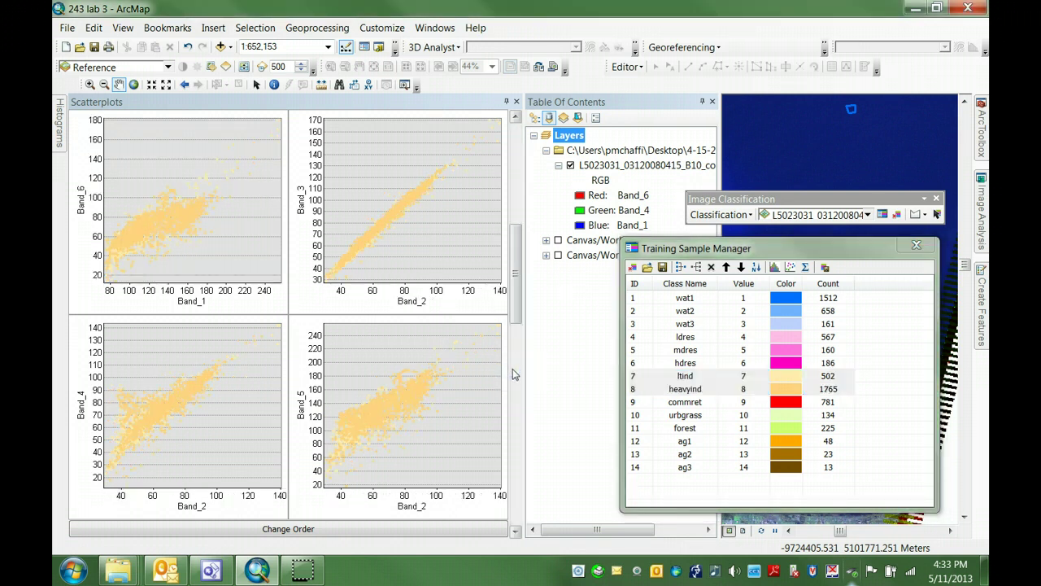
{"action": "left_click", "coordinate": [513, 374]}
{"action": "left_click", "coordinate": [514, 443]}
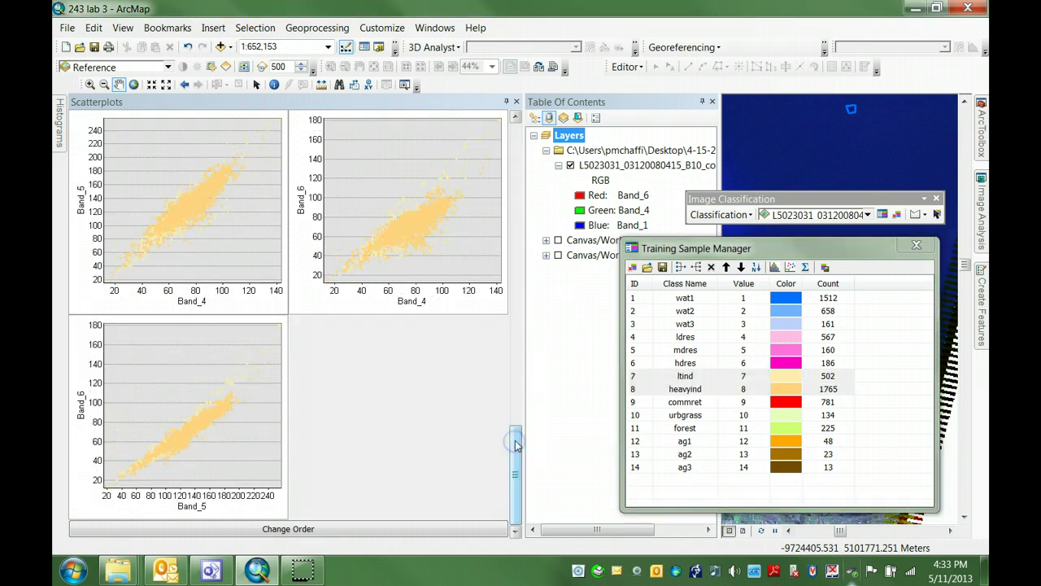
{"action": "left_click", "coordinate": [516, 363]}
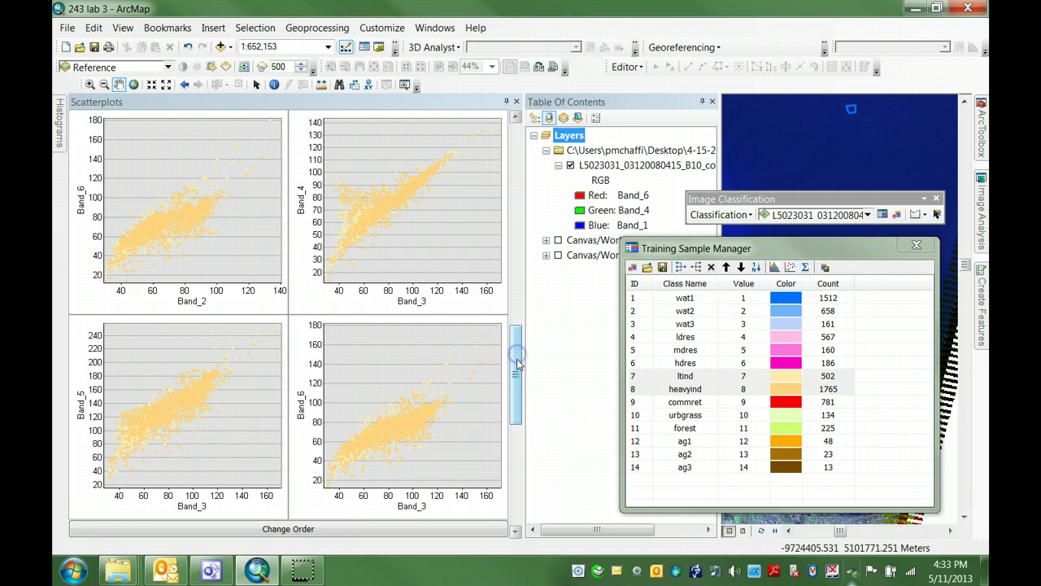
{"action": "left_click", "coordinate": [518, 284]}
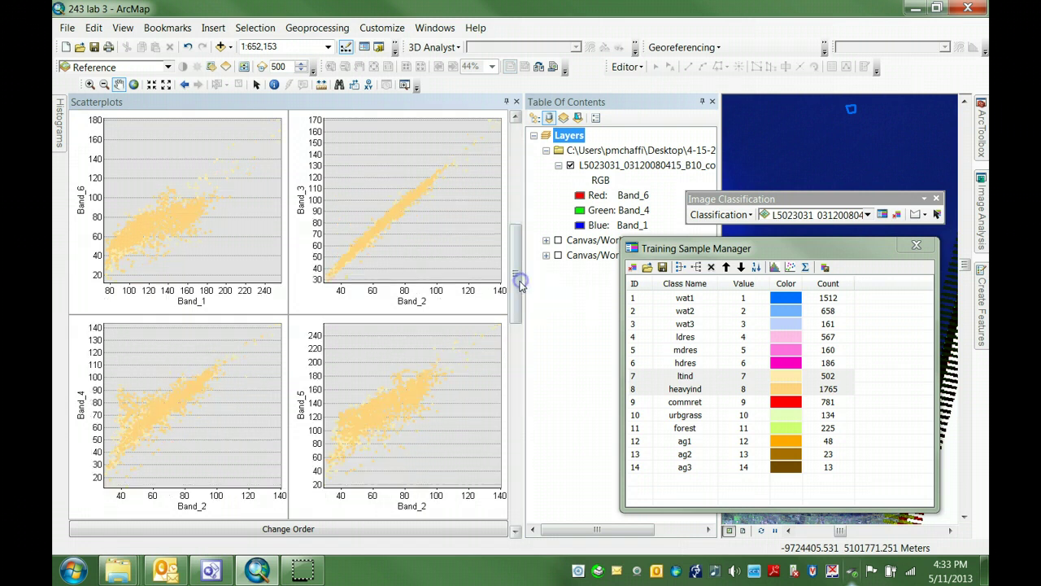
{"action": "left_click", "coordinate": [519, 205]}
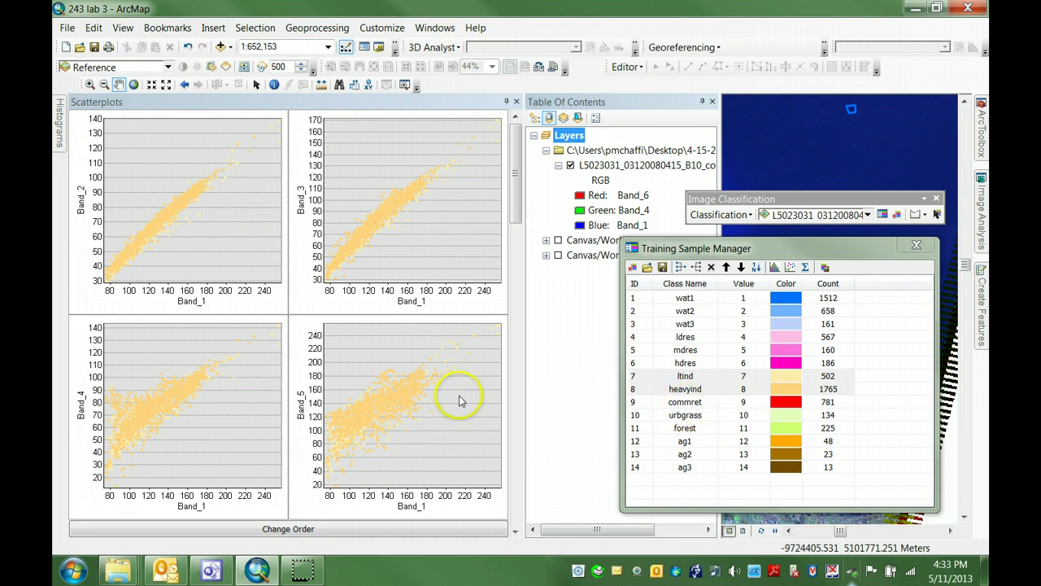
{"action": "left_click", "coordinate": [638, 404], "text": "ctrl"}
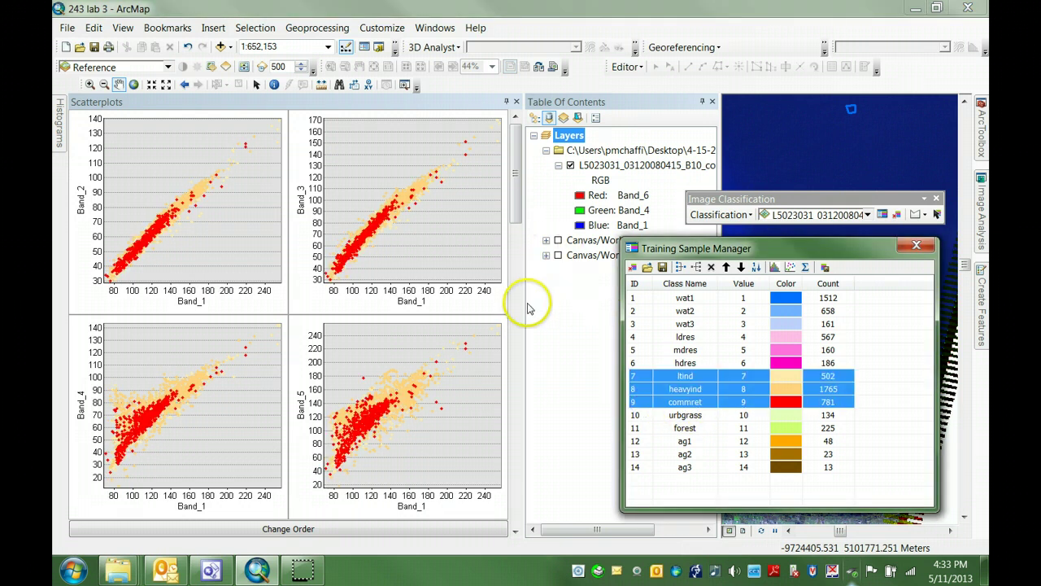
{"action": "left_click", "coordinate": [639, 401], "text": "ctrl"}
{"action": "left_click", "coordinate": [638, 401], "text": "ctrl"}
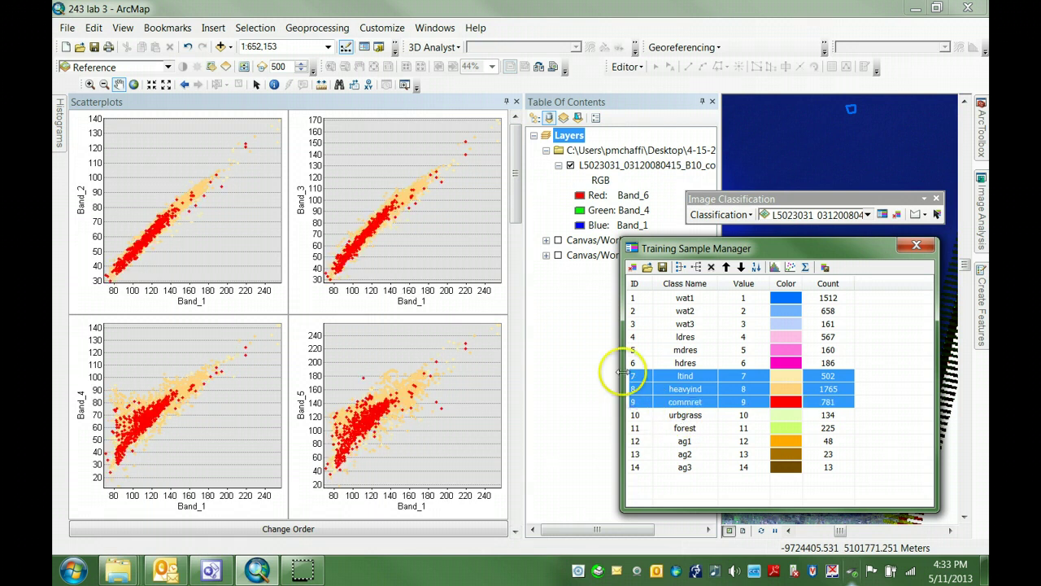
{"action": "left_click", "coordinate": [516, 260]}
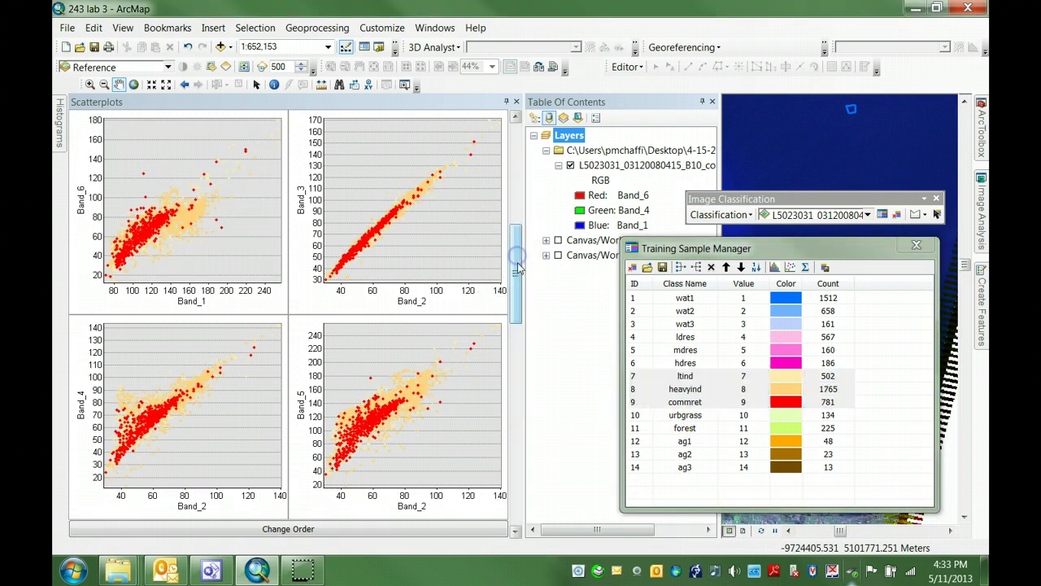
{"action": "left_click", "coordinate": [517, 350]}
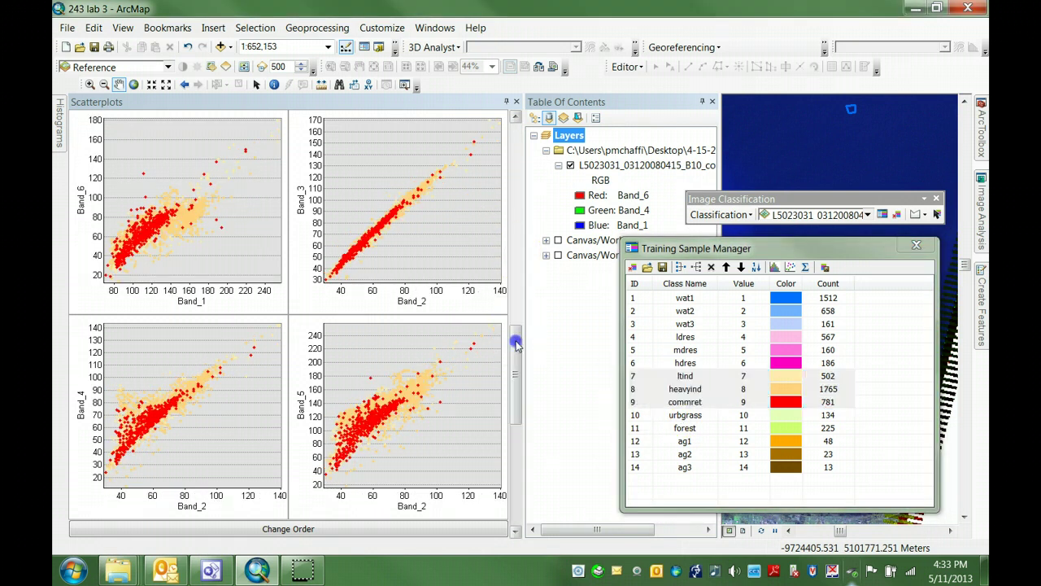
{"action": "left_click", "coordinate": [514, 444]}
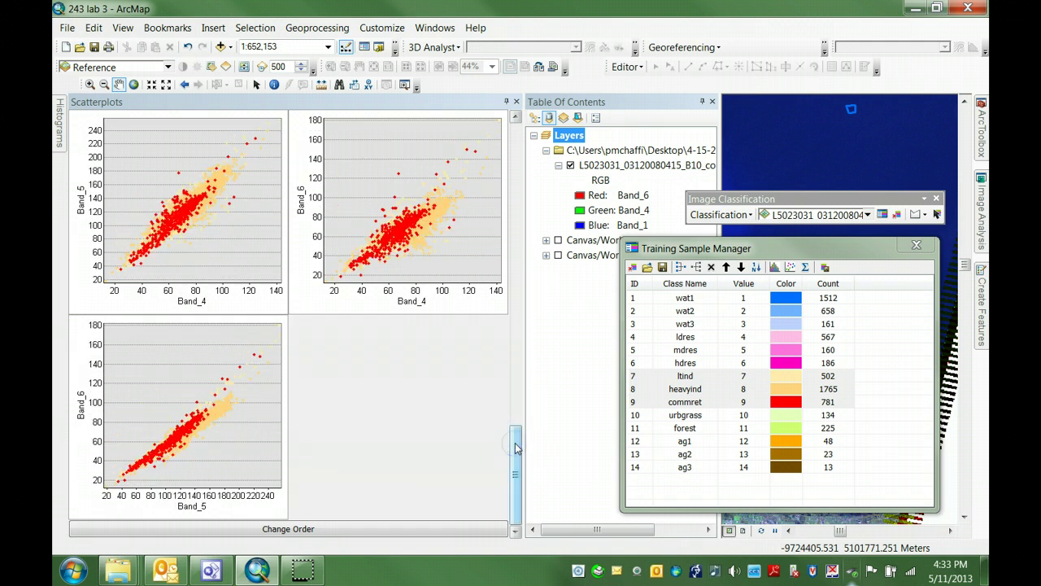
{"action": "left_click", "coordinate": [521, 353]}
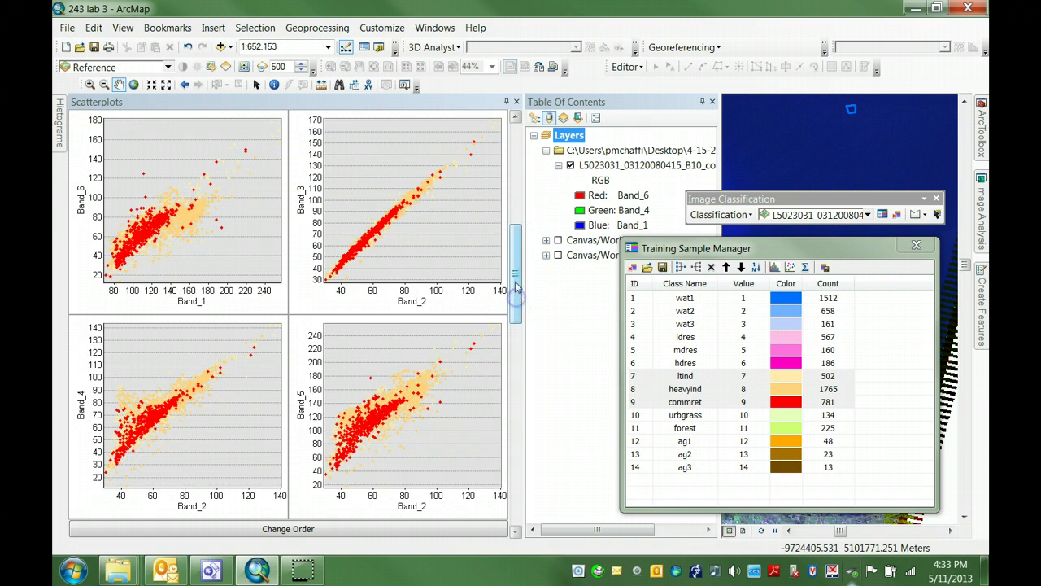
{"action": "left_click_drag", "start_coordinate": [517, 302], "coordinate": [515, 205]}
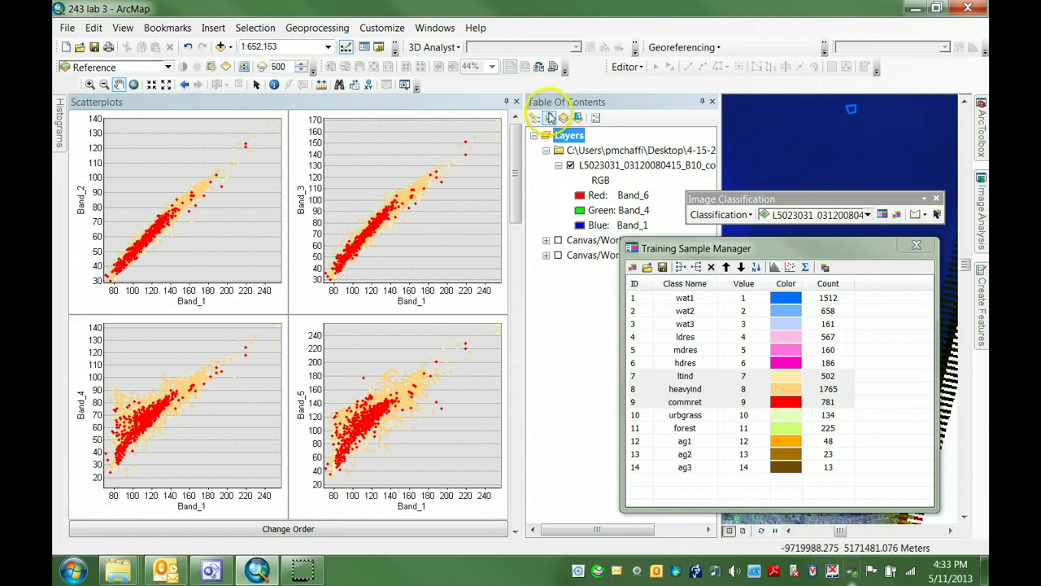
- Auto-hide the Scatterplots window and open statistics for ltind, heavyind and commret
{"action": "left_click", "coordinate": [506, 101]}
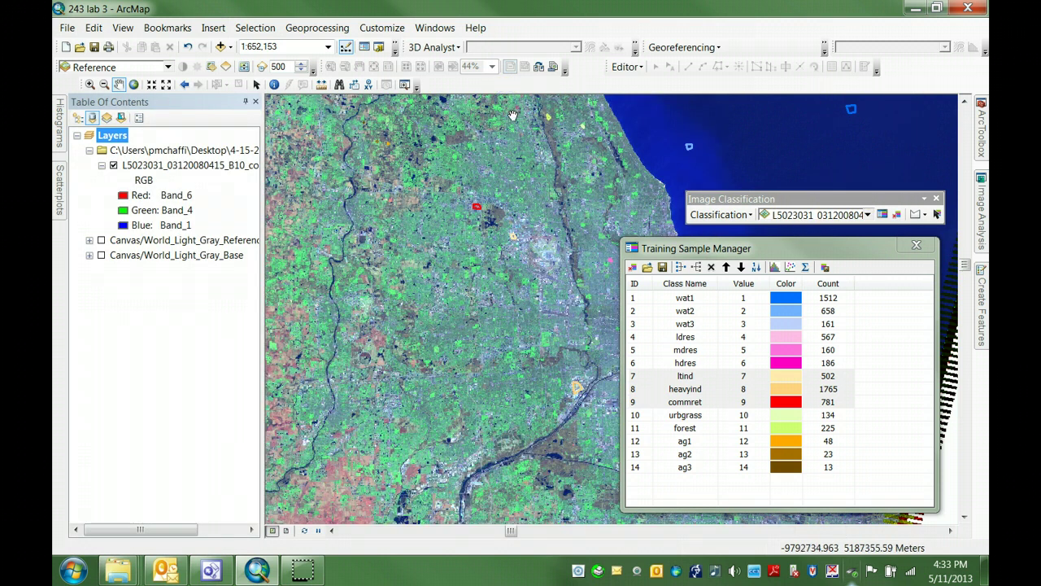
{"action": "left_click", "coordinate": [792, 269]}
{"action": "left_click", "coordinate": [803, 268]}
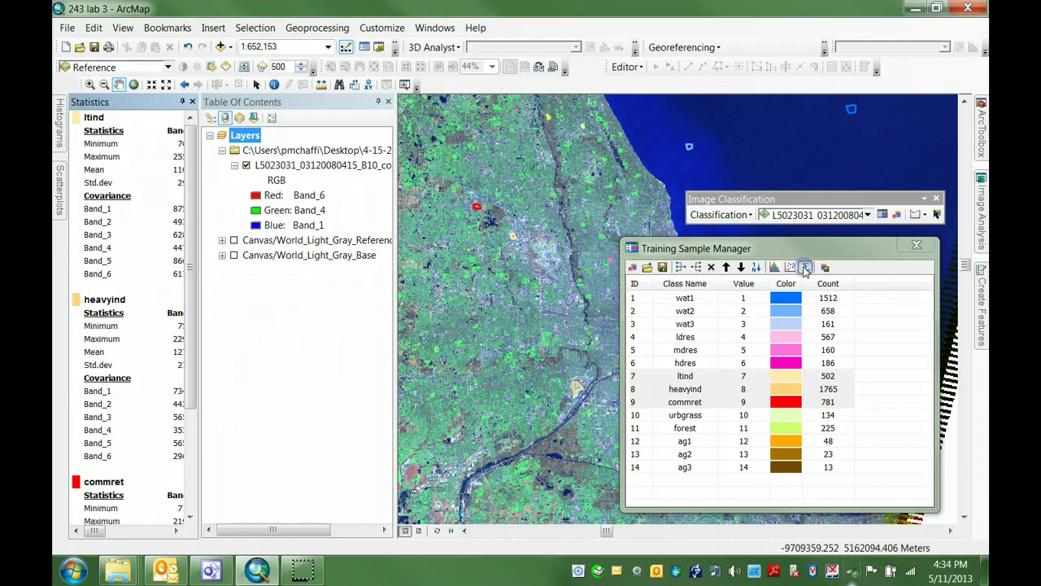
- Slide the auto-hidden Statistics panel back out and widen it to show Band_2 and Band_3
{"action": "left_click", "coordinate": [182, 102]}
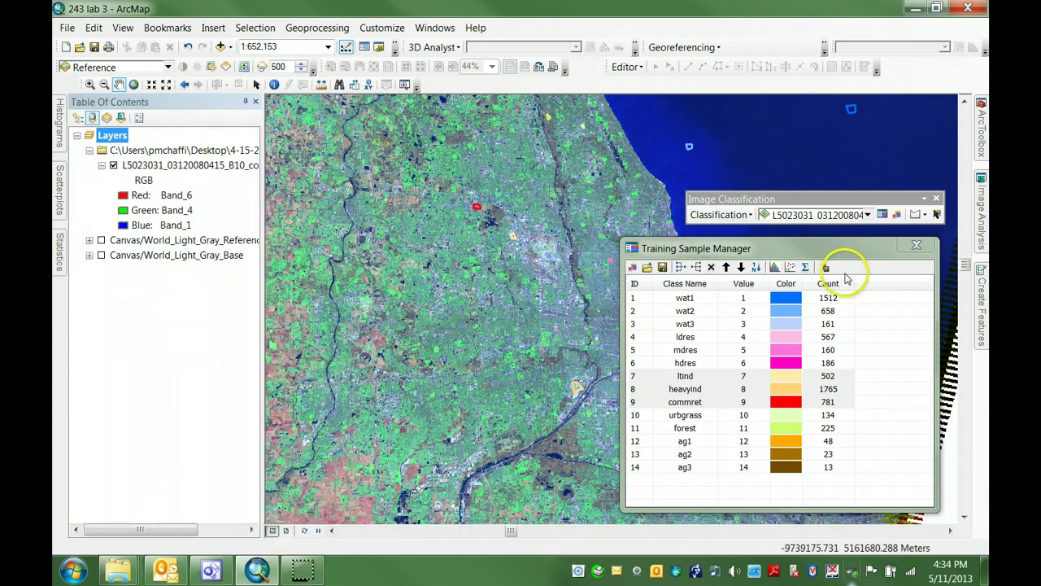
{"action": "left_click", "coordinate": [806, 268]}
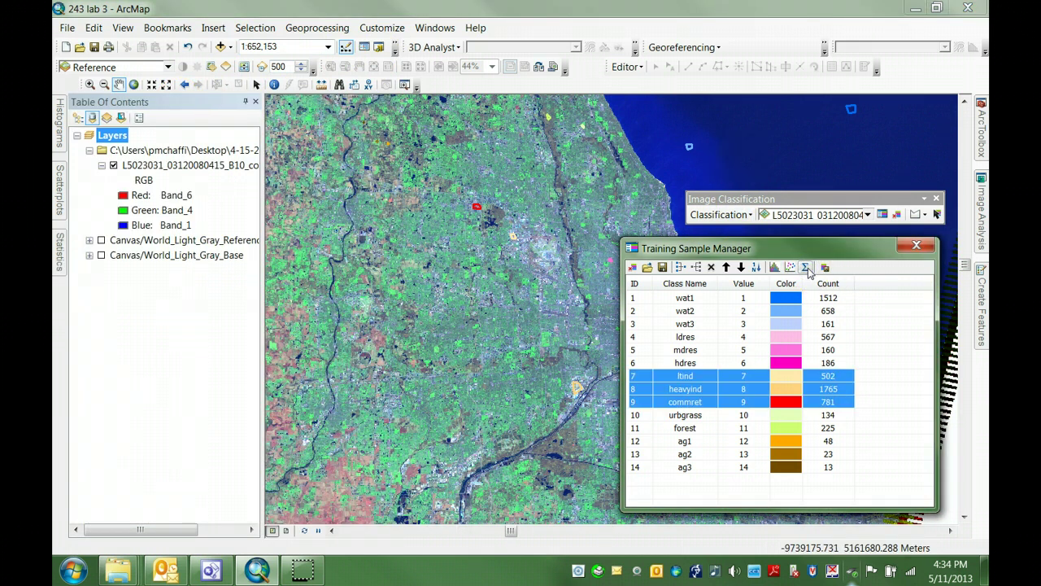
{"action": "left_click", "coordinate": [59, 248]}
{"action": "left_click", "coordinate": [199, 138]}
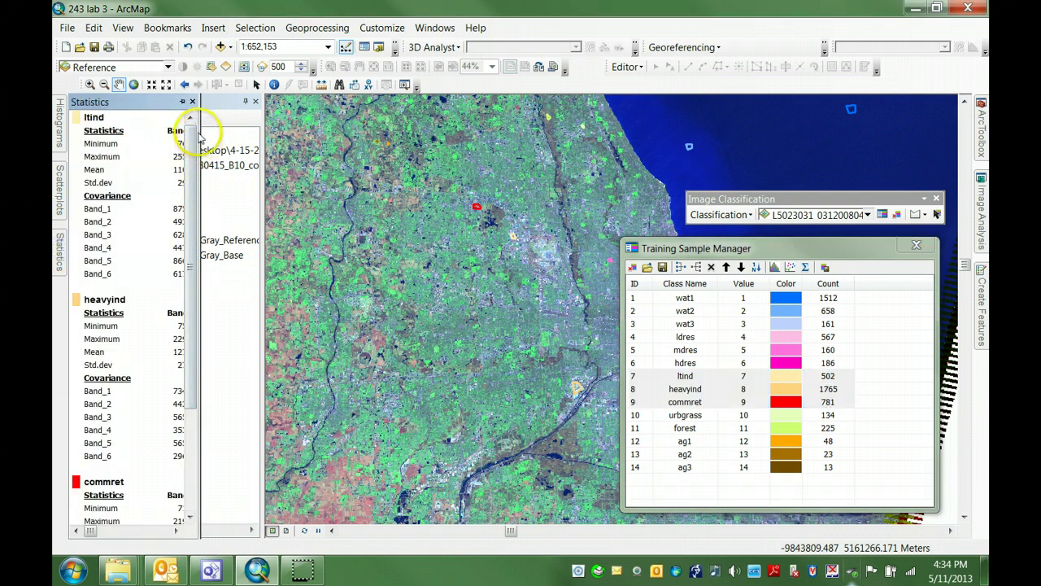
{"action": "left_click_drag", "start_coordinate": [199, 134], "coordinate": [376, 145]}
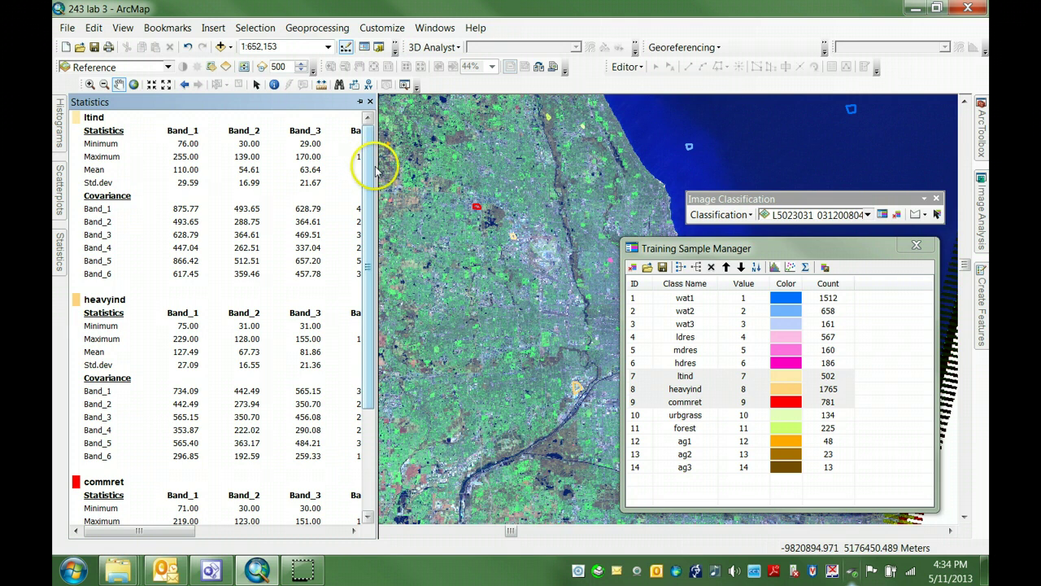
- Widen the Statistics panel to show Band_4, then let it collapse back to the side
{"action": "left_click_drag", "start_coordinate": [377, 166], "coordinate": [448, 172]}
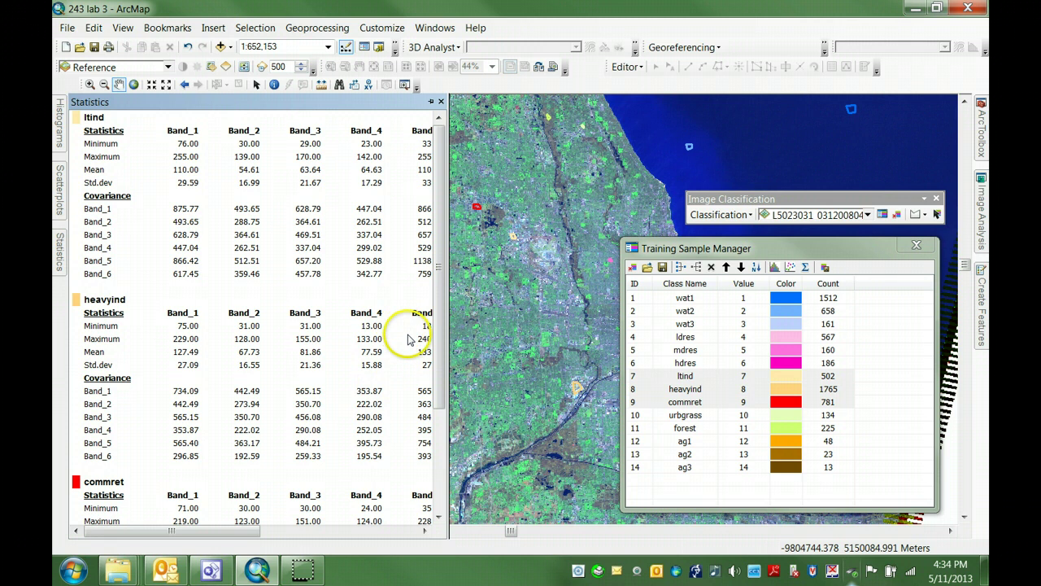
{"action": "left_click", "coordinate": [704, 250]}
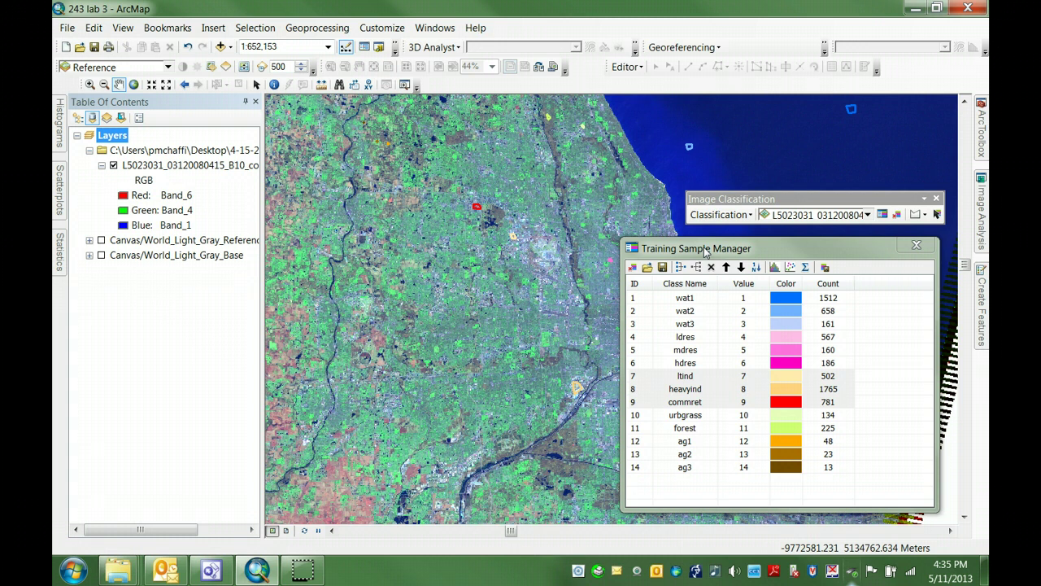
- Select only the commret class (row 9) in the Training Sample Manager
{"action": "left_click", "coordinate": [640, 403]}
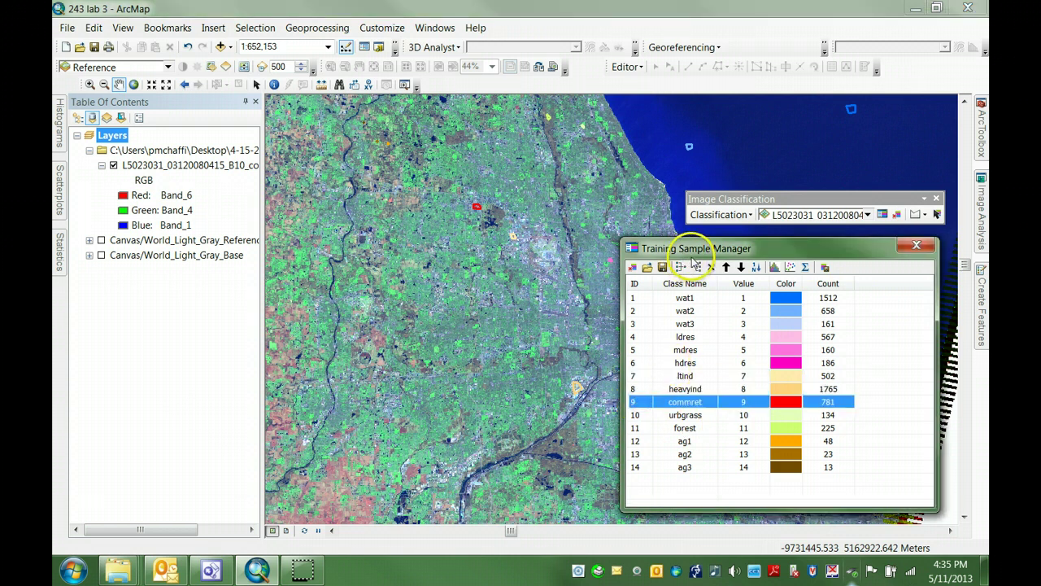